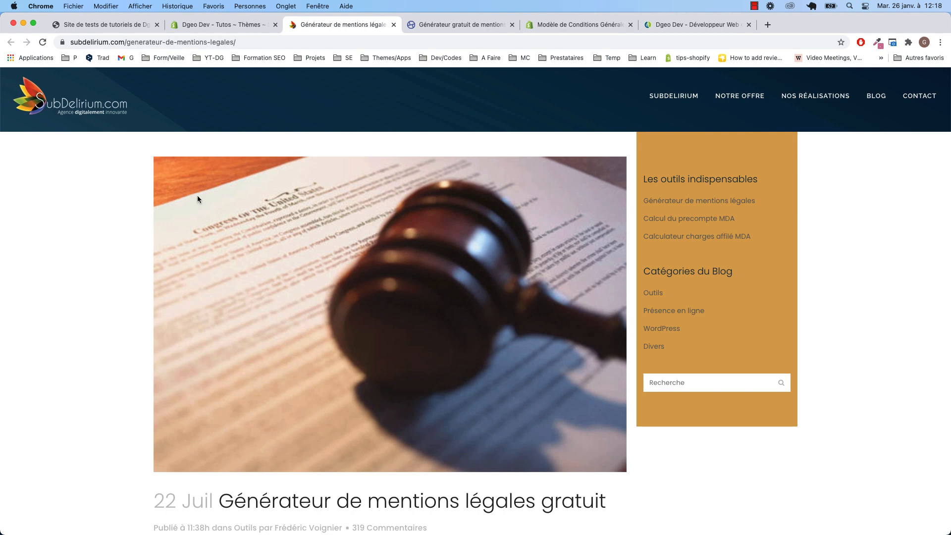
Start the Orson.io legal-notice generator with Entreprise as the owner type
click(438, 25)
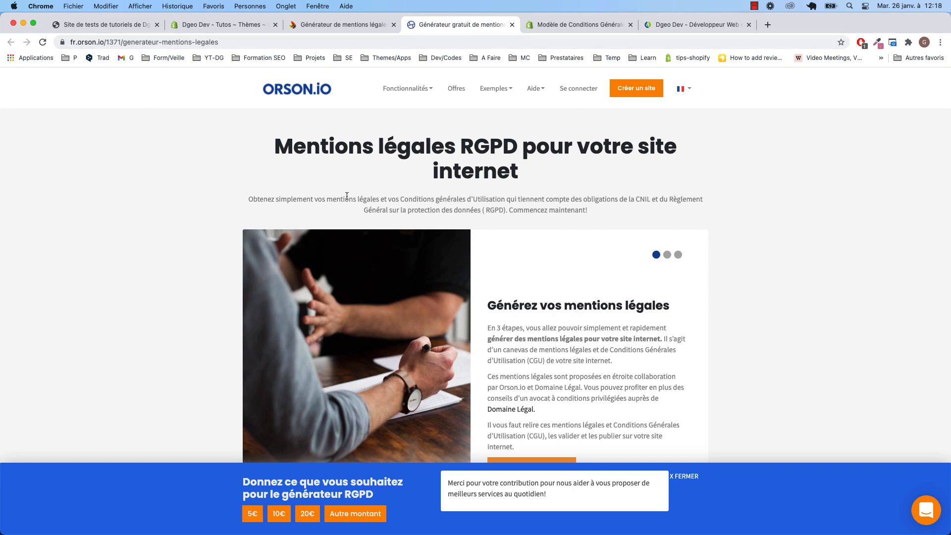
drag(462, 146, 516, 146)
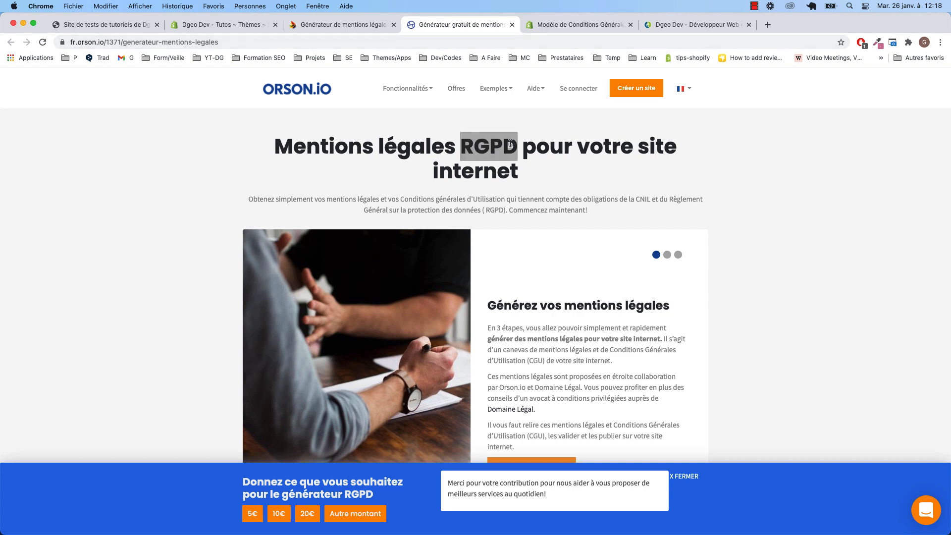
click(192, 224)
scroll(191, 215, down, 4)
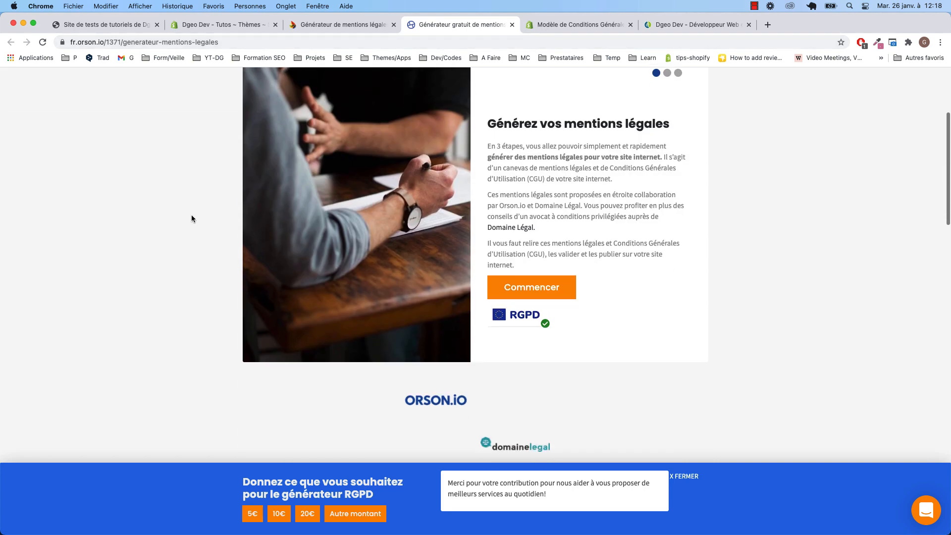
scroll(349, 264, up, 2)
click(171, 43)
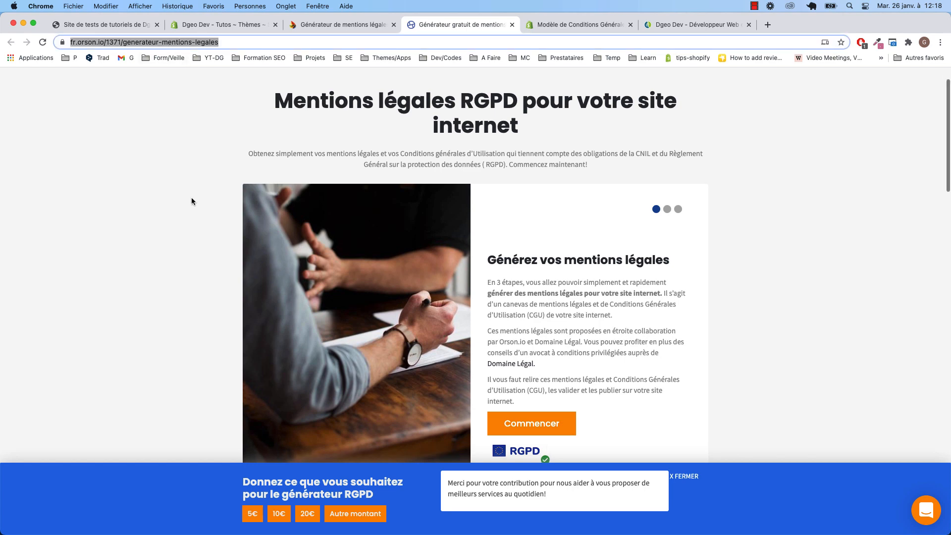
scroll(475, 266, down, 5)
click(529, 290)
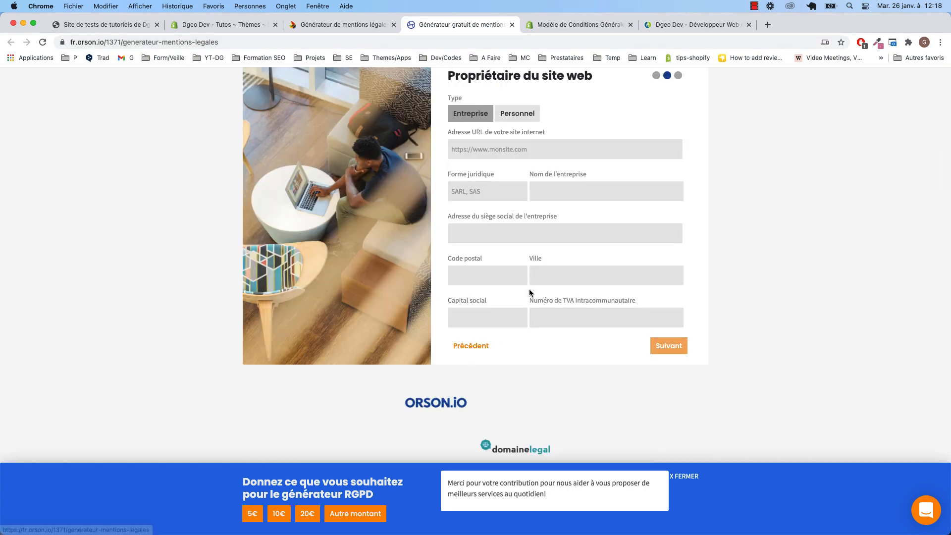
click(517, 144)
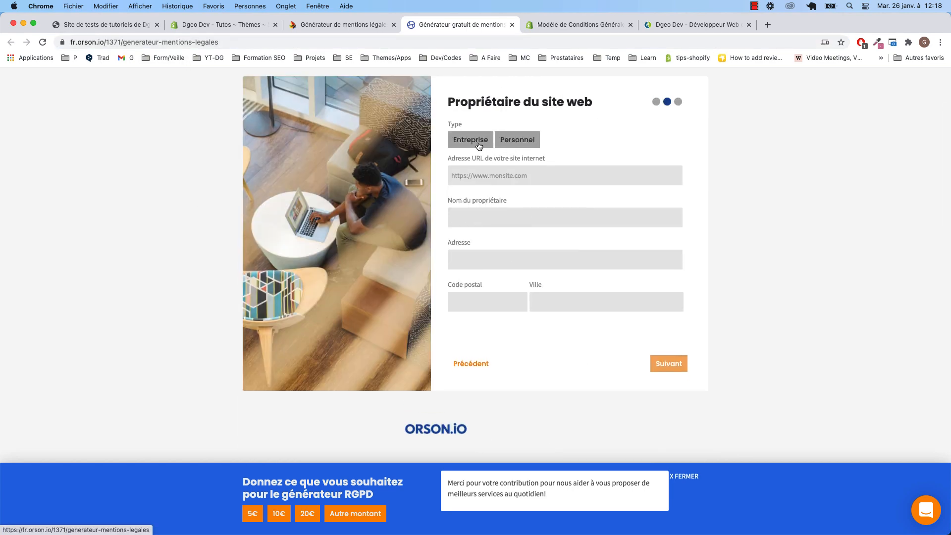
click(478, 146)
click(474, 176)
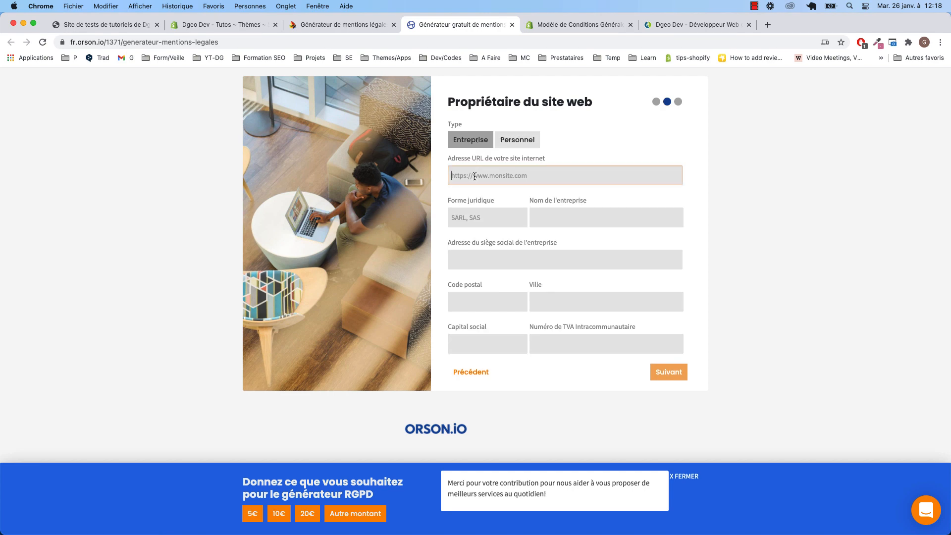
text(https://dgeodev.com/)
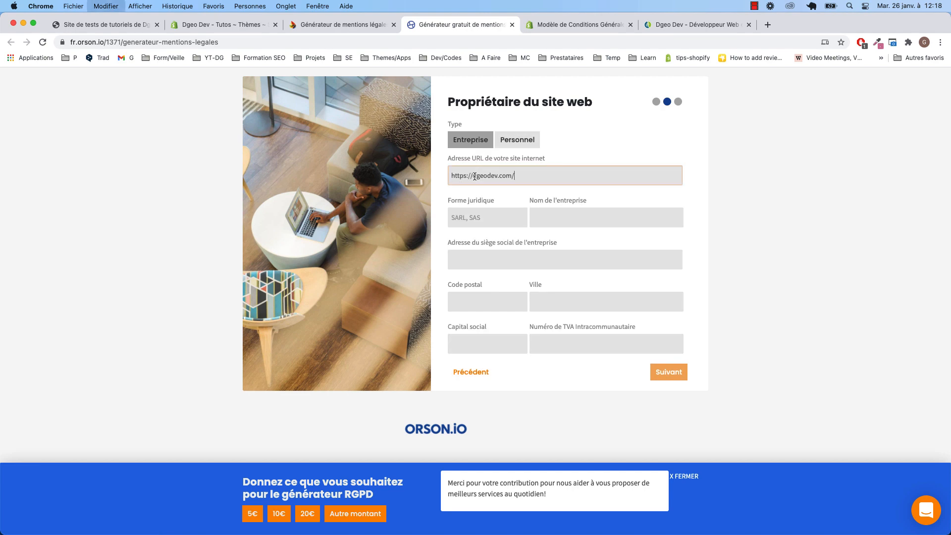
click(479, 217)
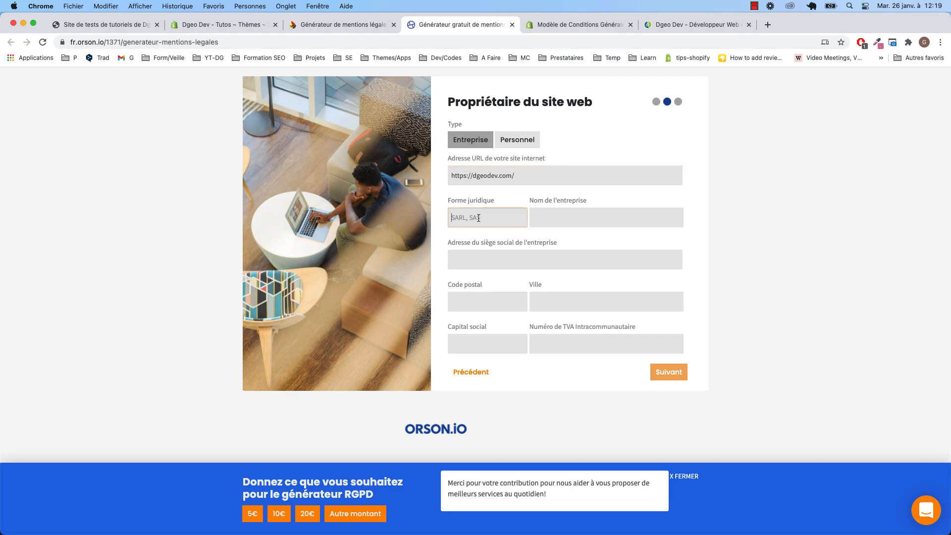
text(SAS)
click(560, 218)
text(Dgeodev)
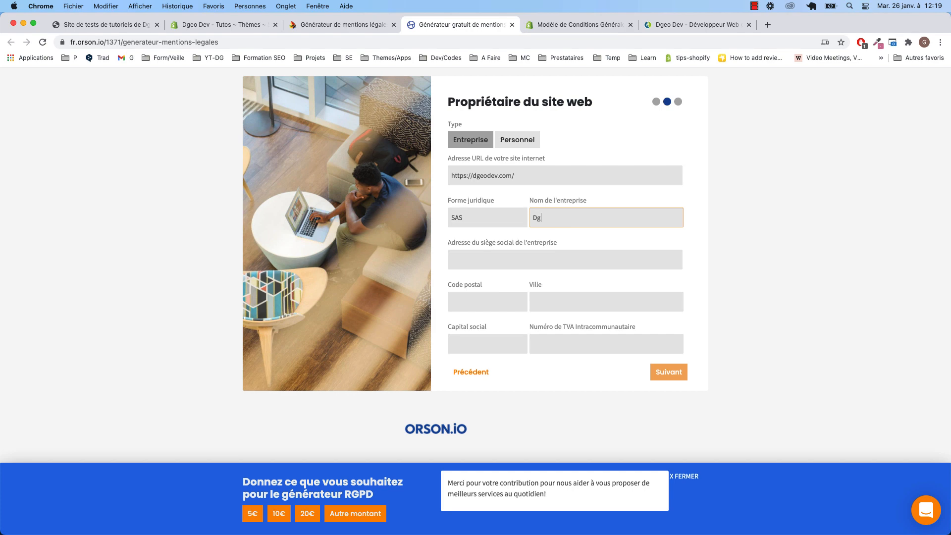
Fill in the head-office street address and postal code, city Paris, capital 10000 and the VAT number
click(526, 253)
text(1 rue)
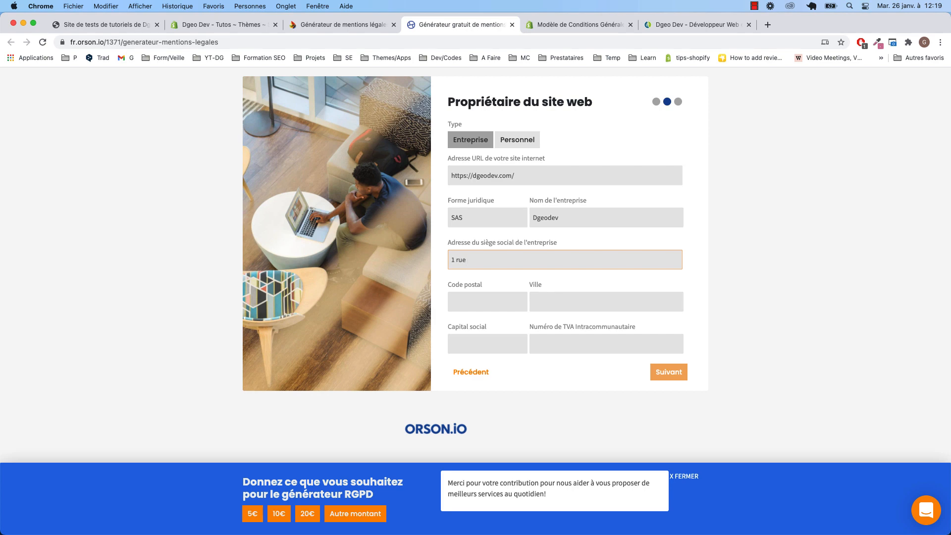
text( du codeur)
click(478, 301)
text(7)
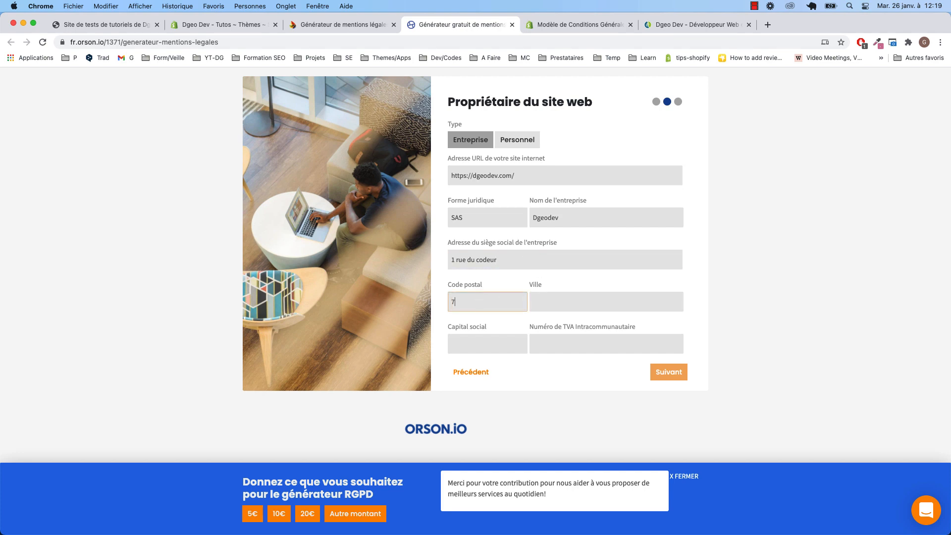
text(5016)
click(546, 301)
text(Pati)
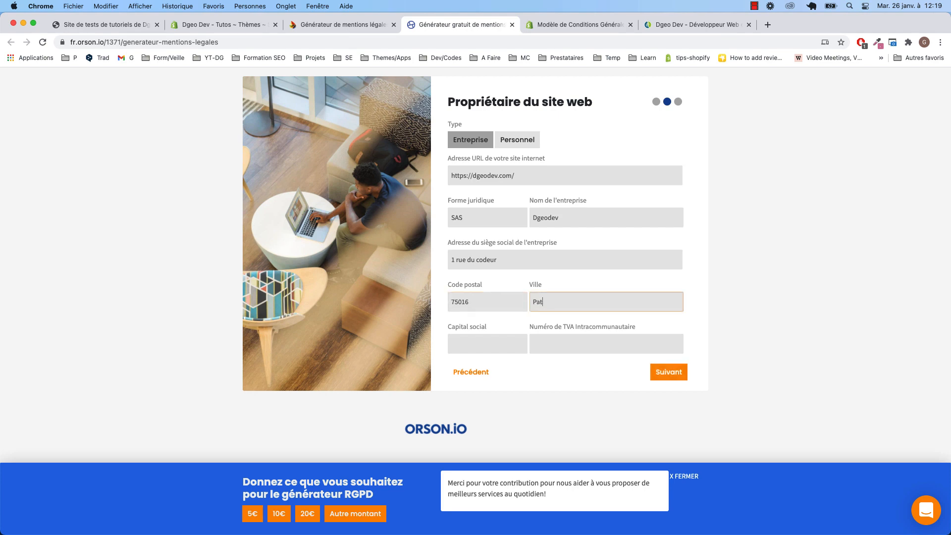
key(BackSpace)
text(ris)
click(487, 343)
text(10000)
click(551, 344)
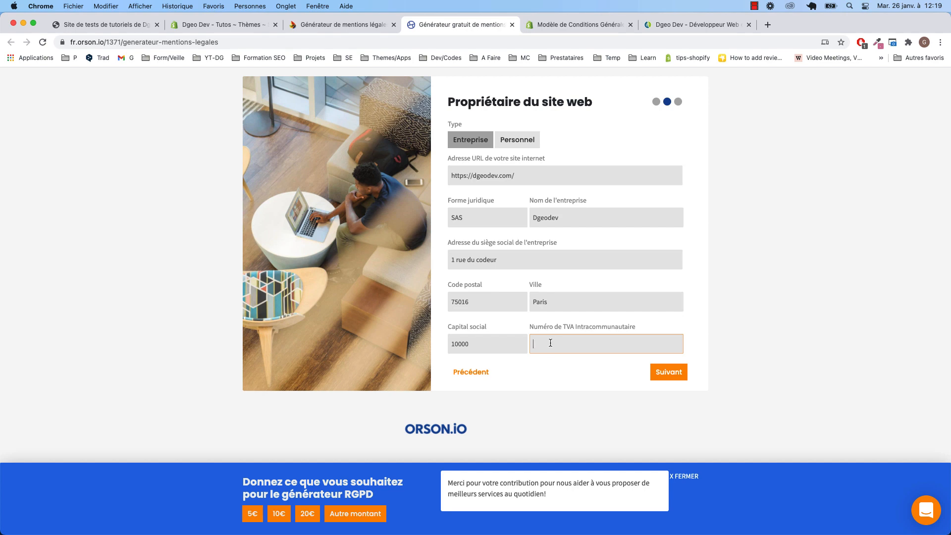
text(45646554547546)
Go on to the Webmaster step and enter the webmaster's name
click(668, 371)
click(515, 262)
text(Dgeo)
click(512, 306)
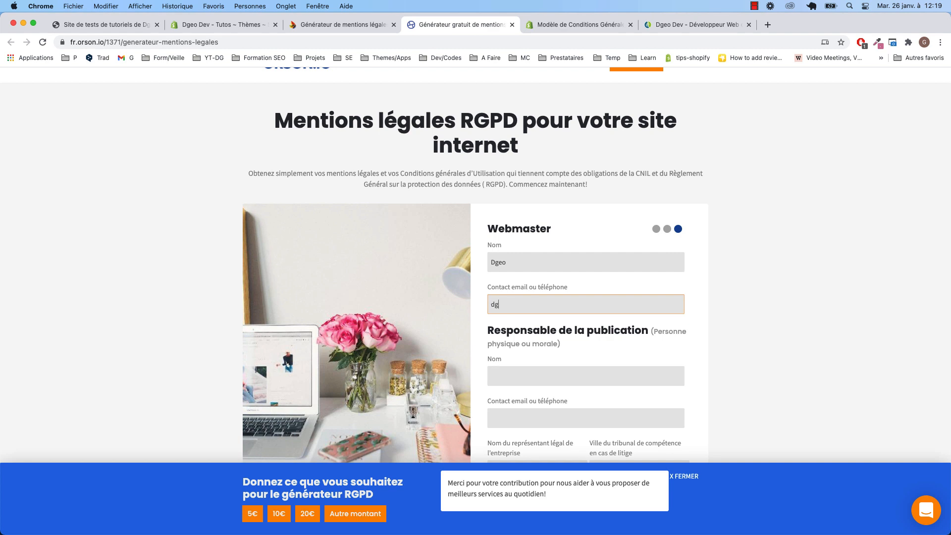
Enter the webmaster's contact e-mail, then give the publication manager a name and the same e-mail
key(super+a)
key(super+c)
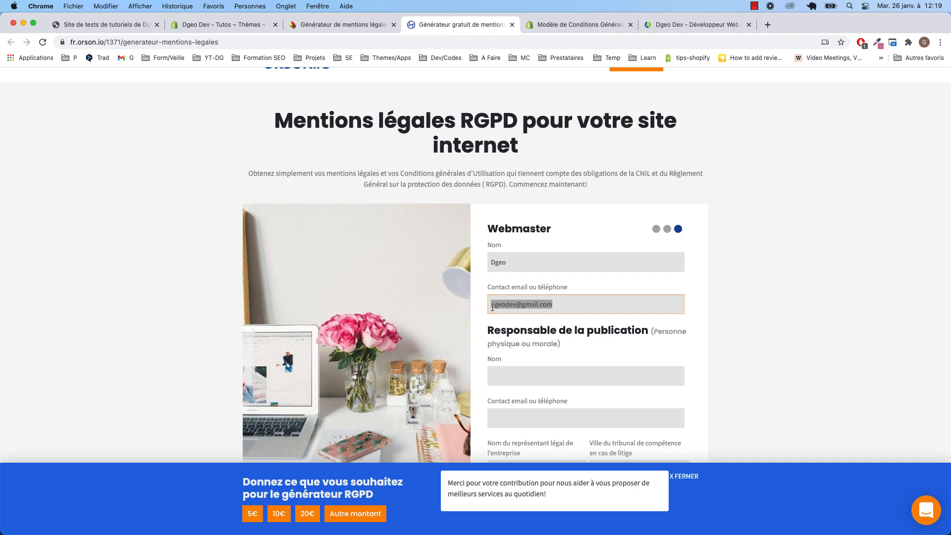
click(516, 377)
text(Dgeo)
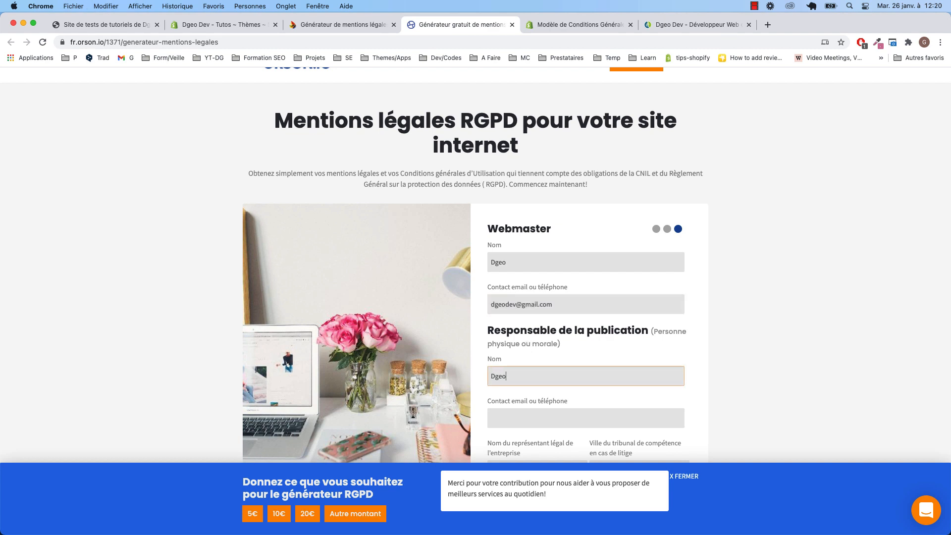
scroll(523, 378, down, 1)
click(522, 393)
key(super+v)
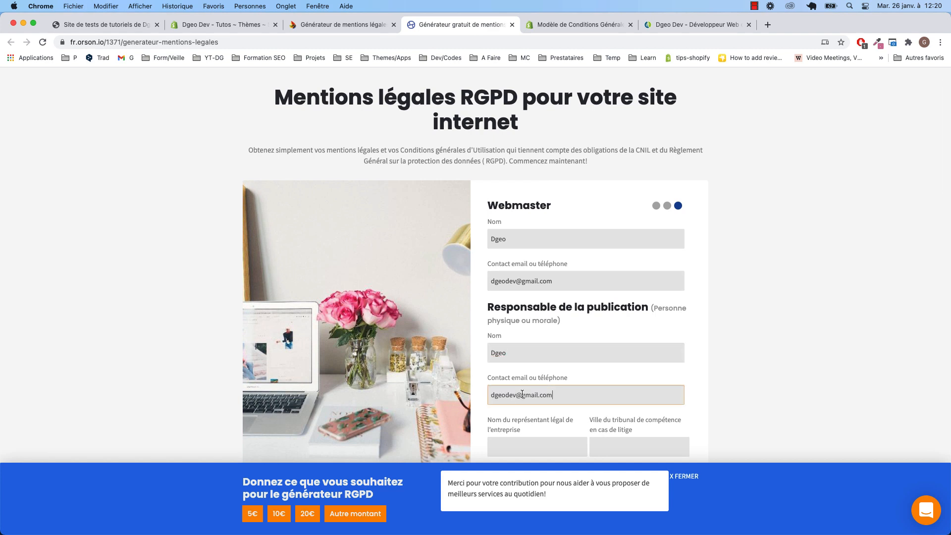
Enter the legal representative's name and Paris as the court city
scroll(525, 391, down, 5)
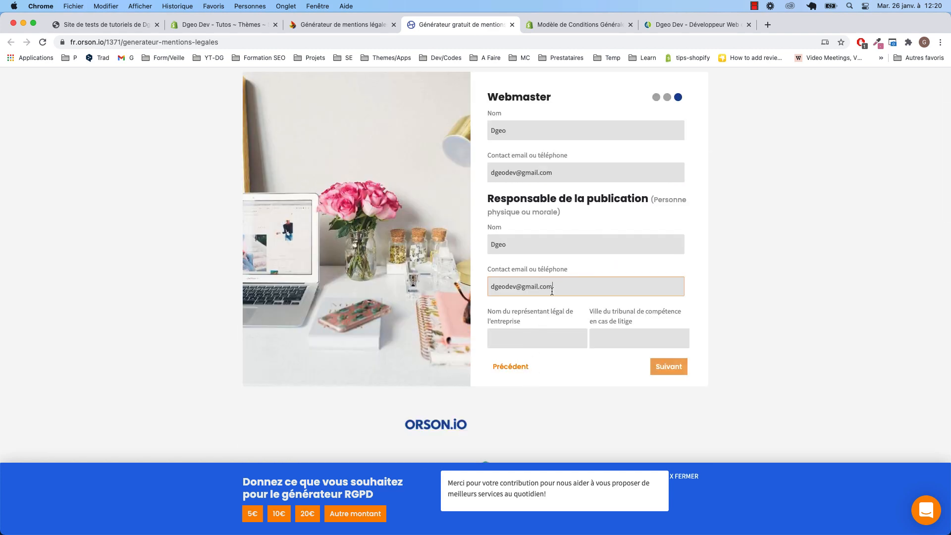
scroll(552, 291, down, 1)
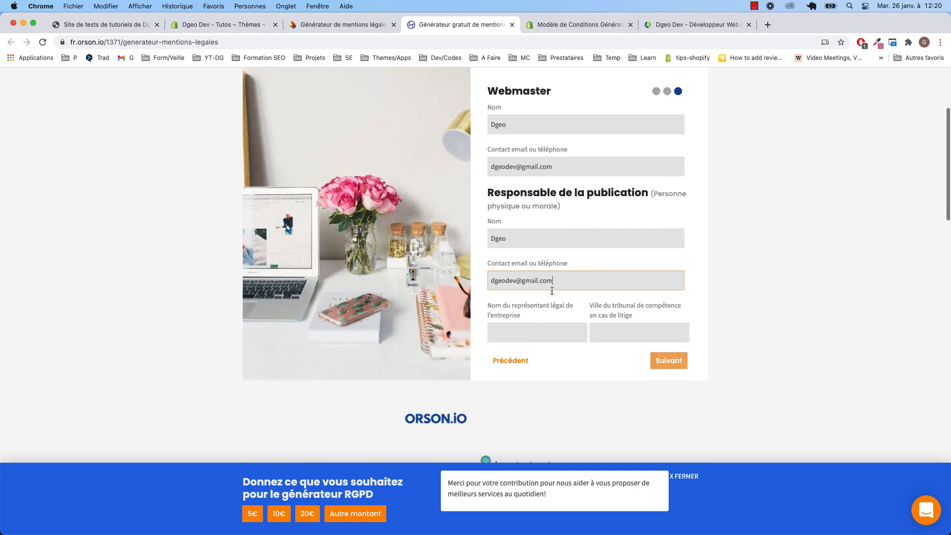
scroll(552, 291, down, 2)
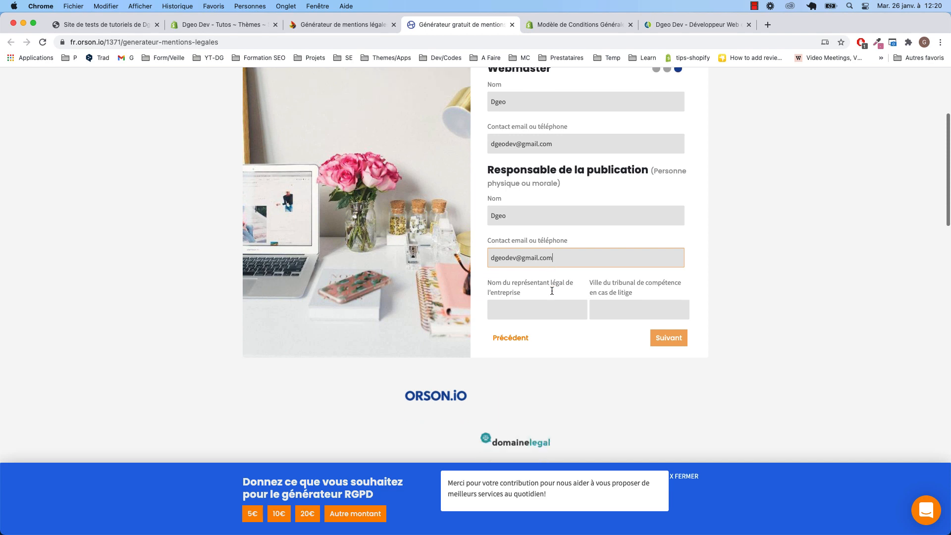
click(523, 309)
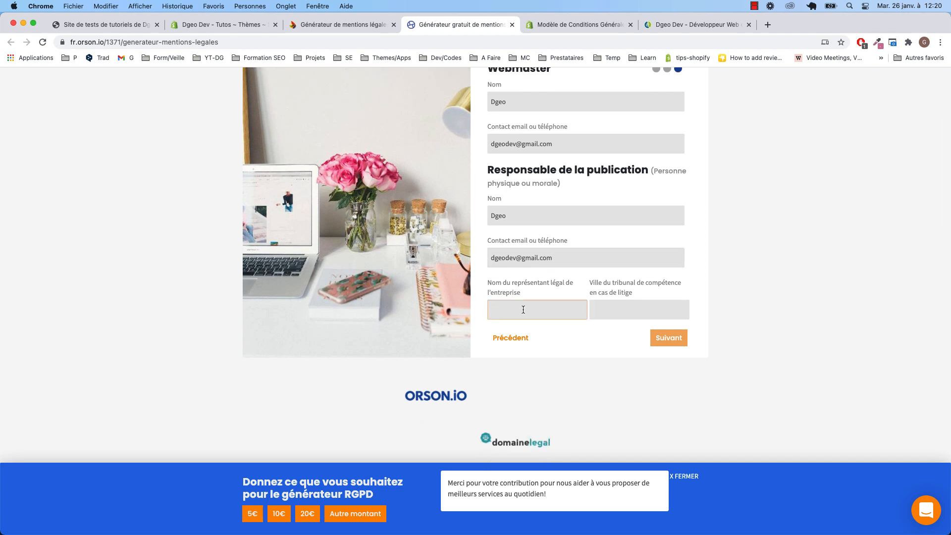
text(Dge)
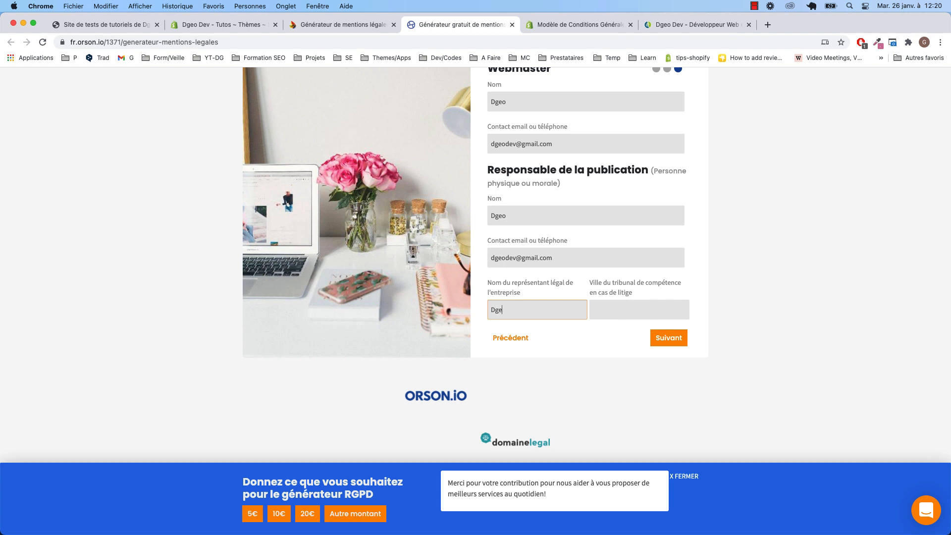
text(o)
click(634, 307)
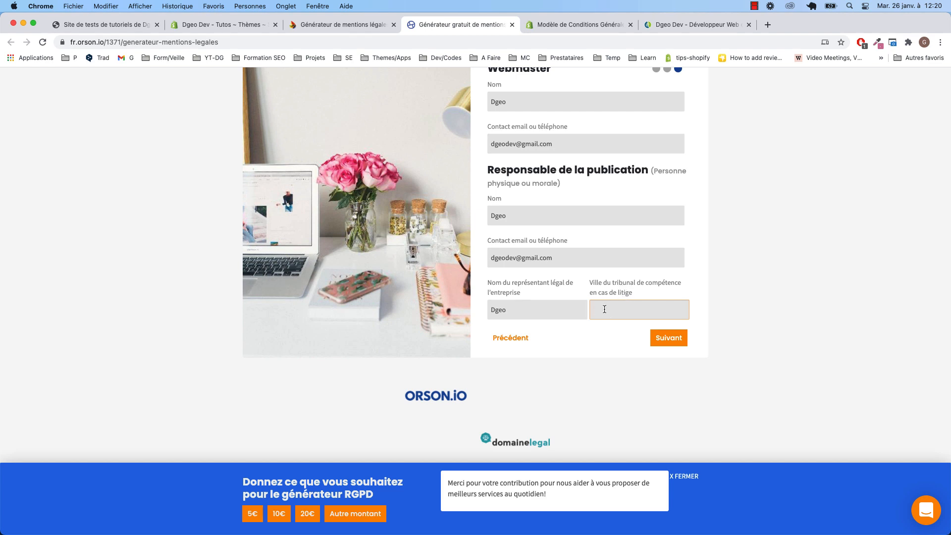
text(Paris)
Choose OVH as the hosting provider and continue to the CNIL / data protection officer step
click(666, 337)
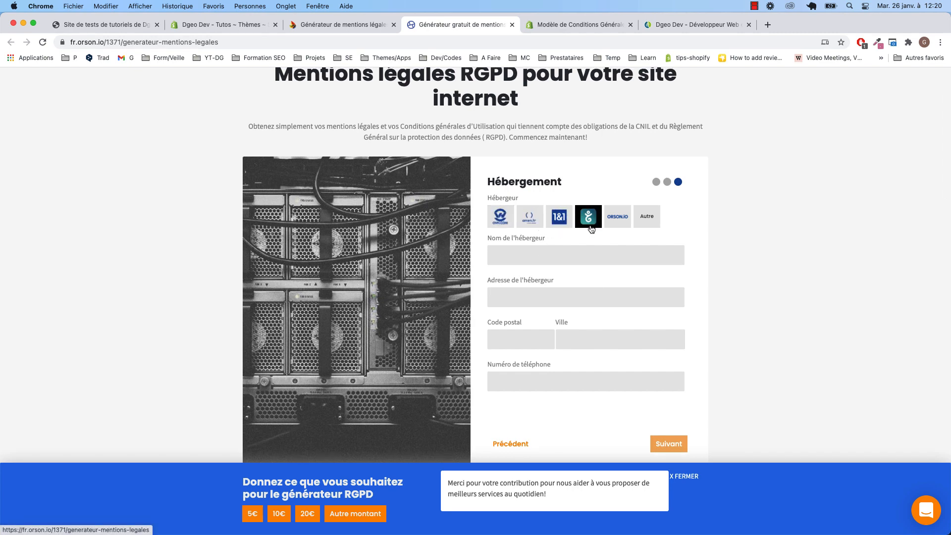
click(504, 217)
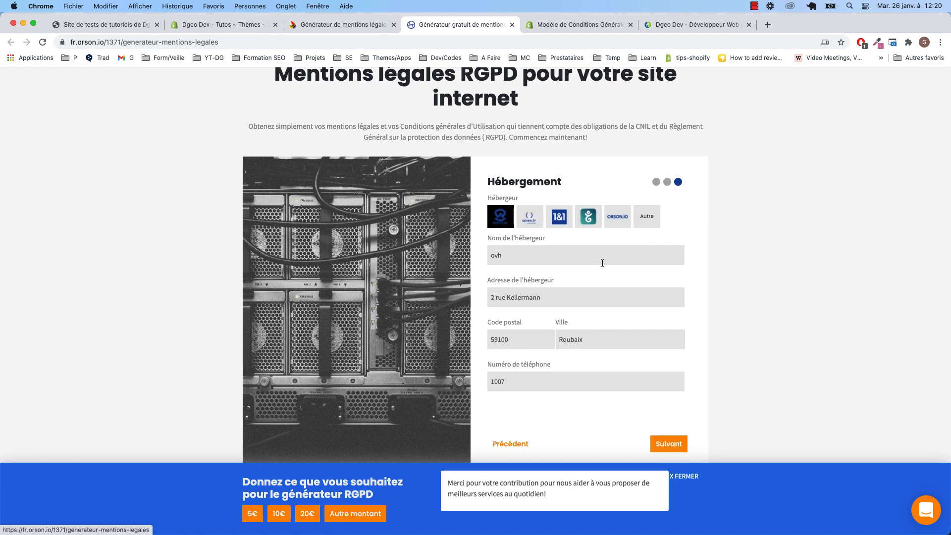
scroll(534, 297, down, 2)
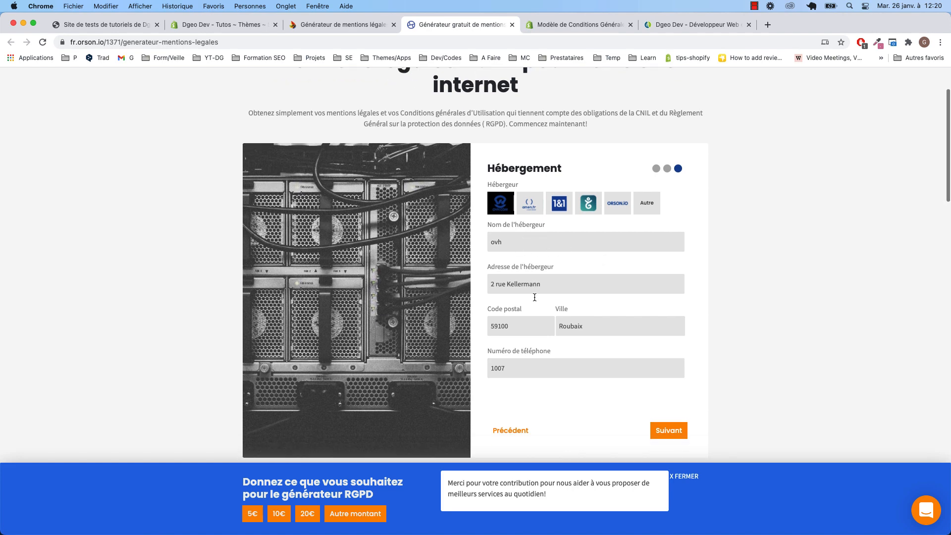
scroll(532, 297, down, 1)
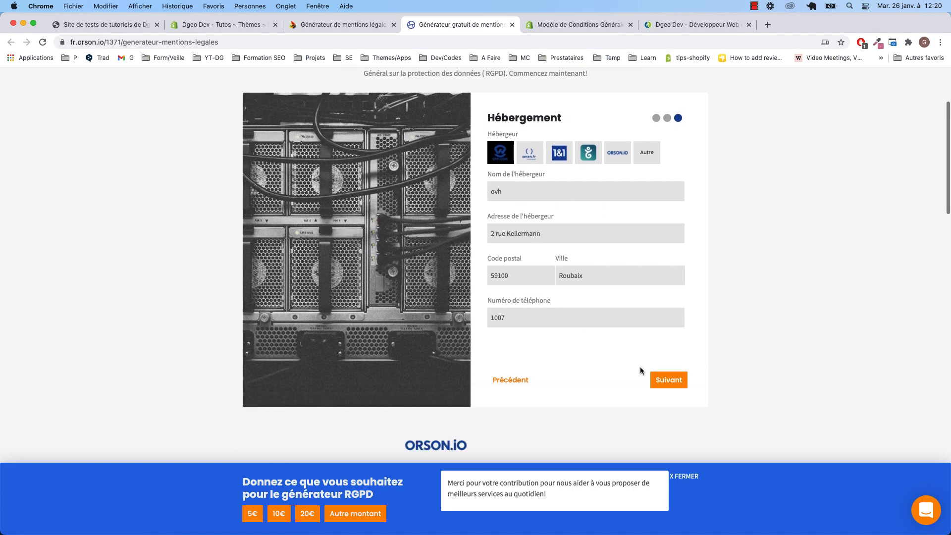
click(668, 380)
scroll(531, 208, up, 1)
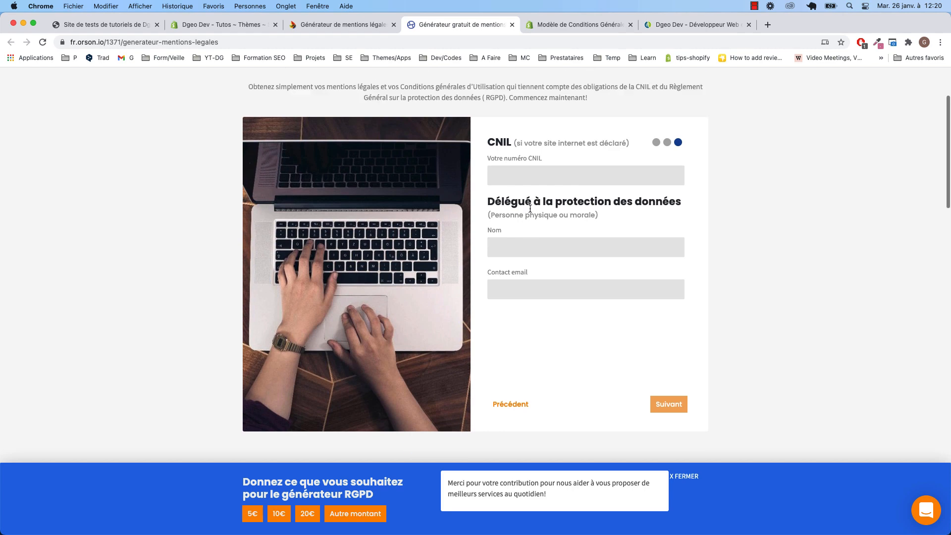
Enter the data protection officer's name and paste the contact e-mail, then continue to collected data
click(512, 175)
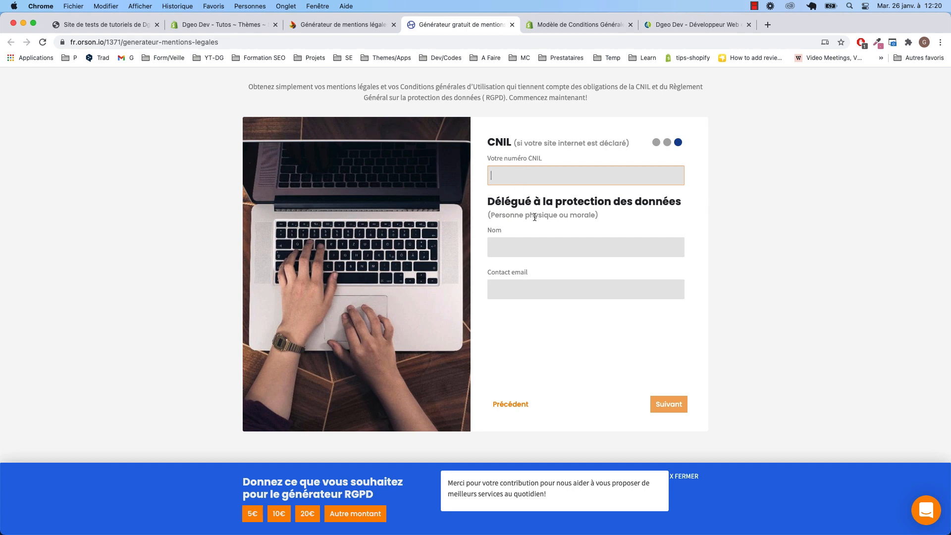
drag(489, 199, 531, 199)
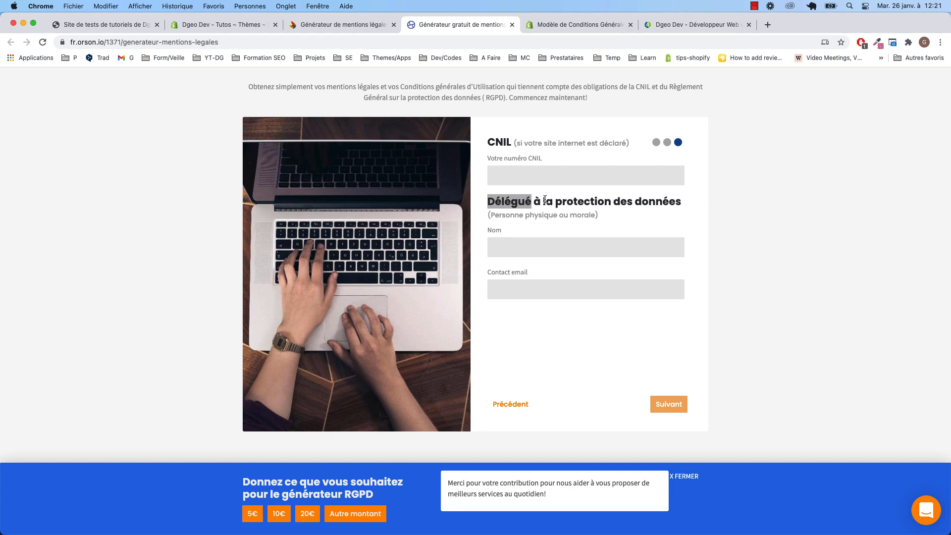
click(539, 242)
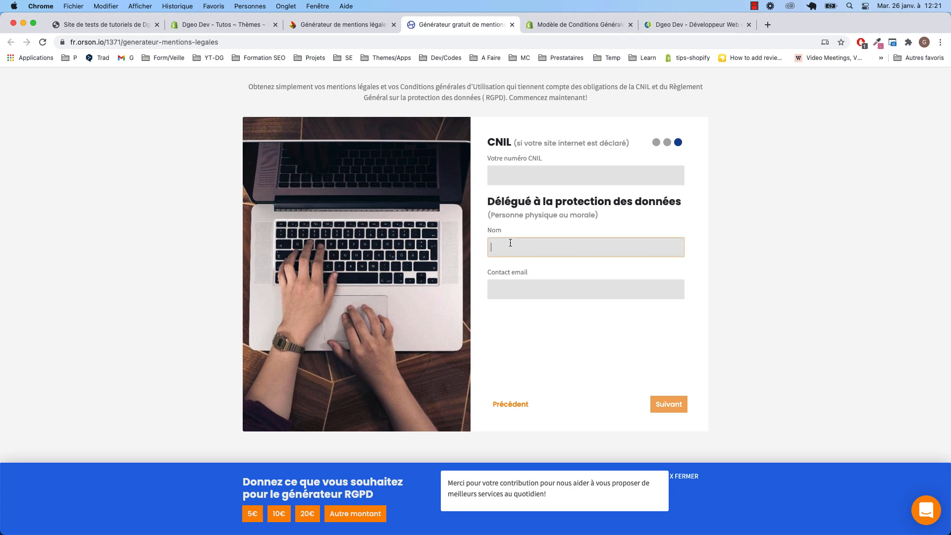
text(dgeo)
click(512, 282)
scroll(700, 360, up, 2)
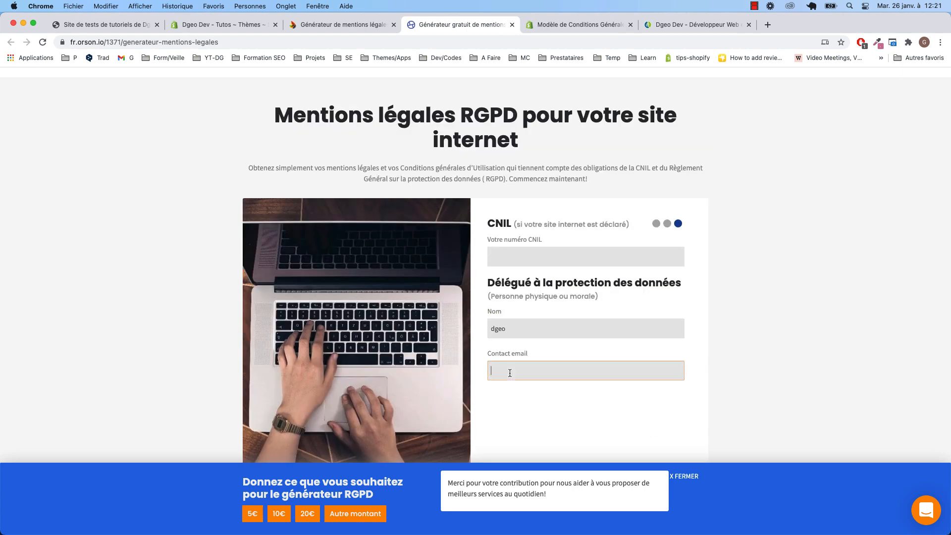
key(super+v)
scroll(511, 359, down, 1)
scroll(510, 358, down, 2)
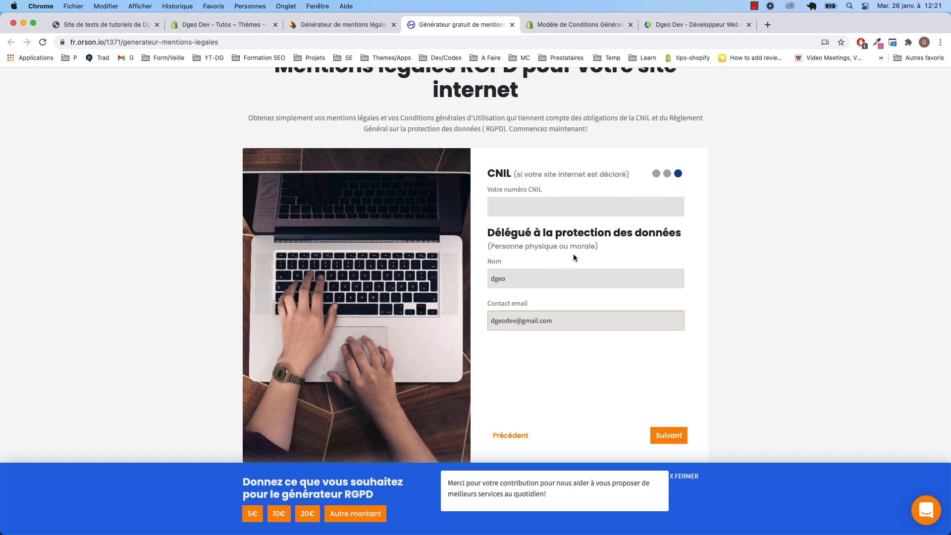
scroll(573, 256, down, 1)
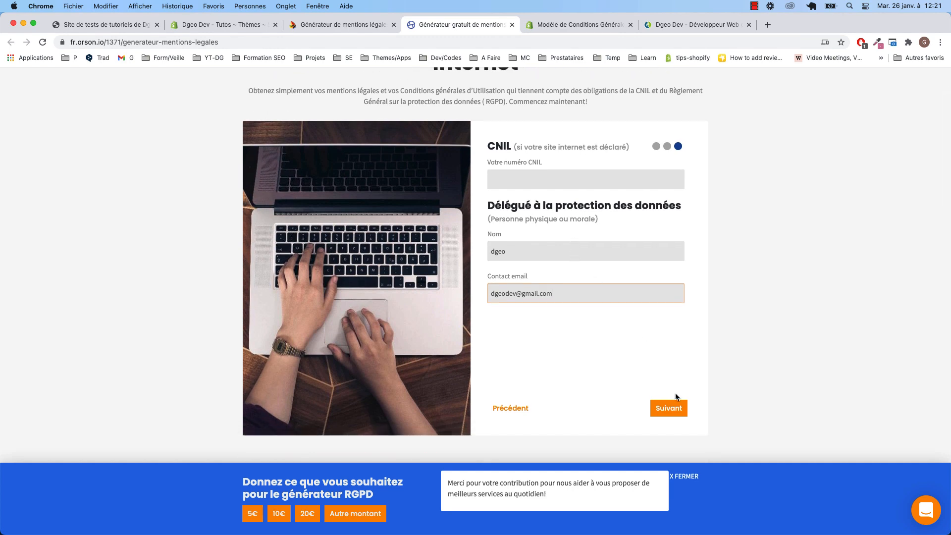
click(672, 404)
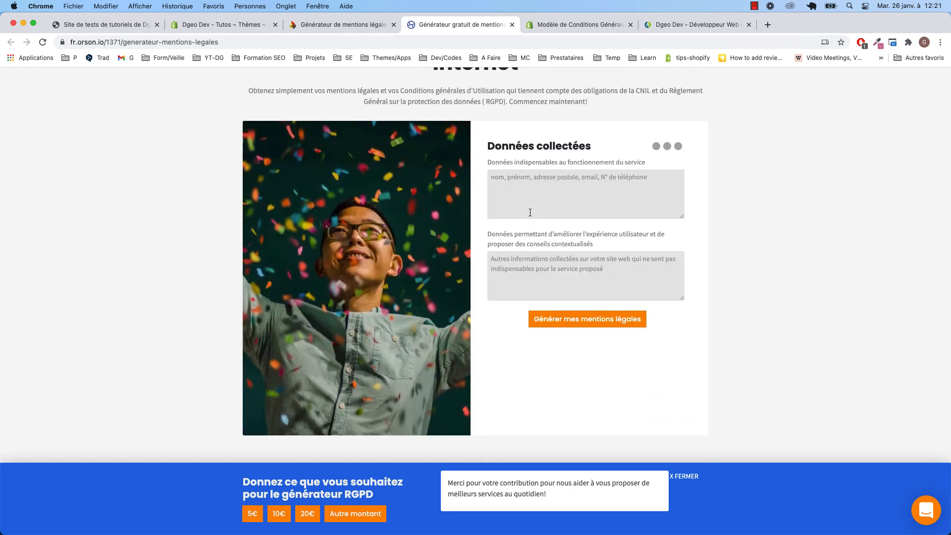
Paste the essential data list: name, first name, postal address, e-mail and phone
click(527, 182)
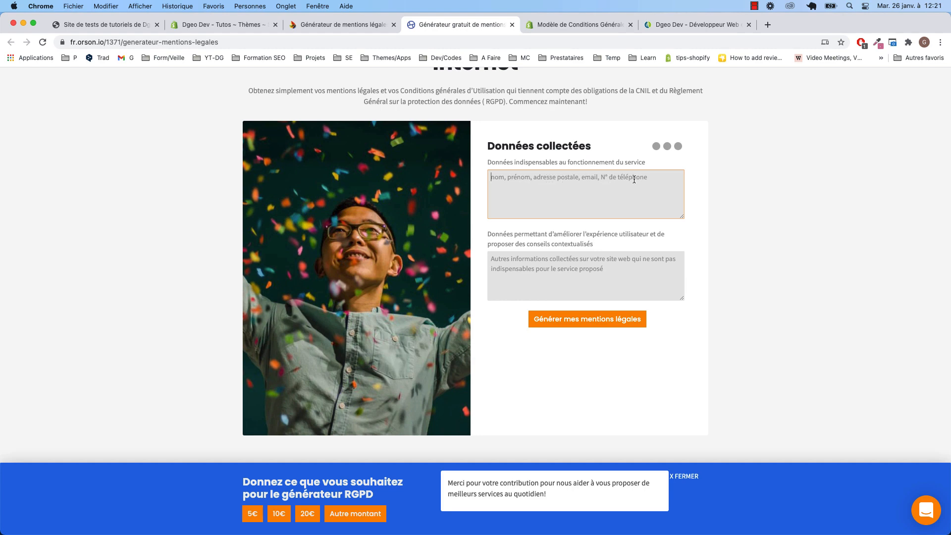
text(n)
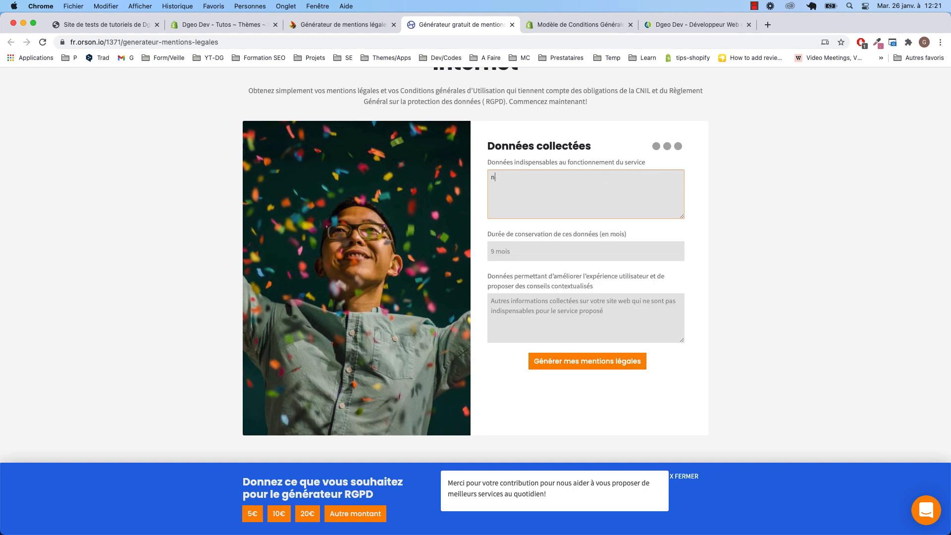
key(BackSpace)
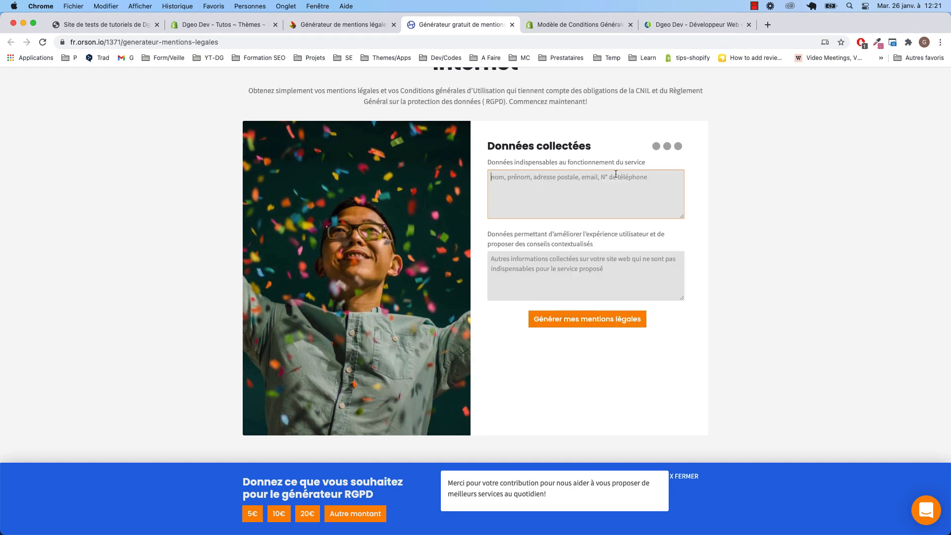
text(nom, prénom, adresse postale, email, N° de téléphone)
scroll(654, 182, down, 1)
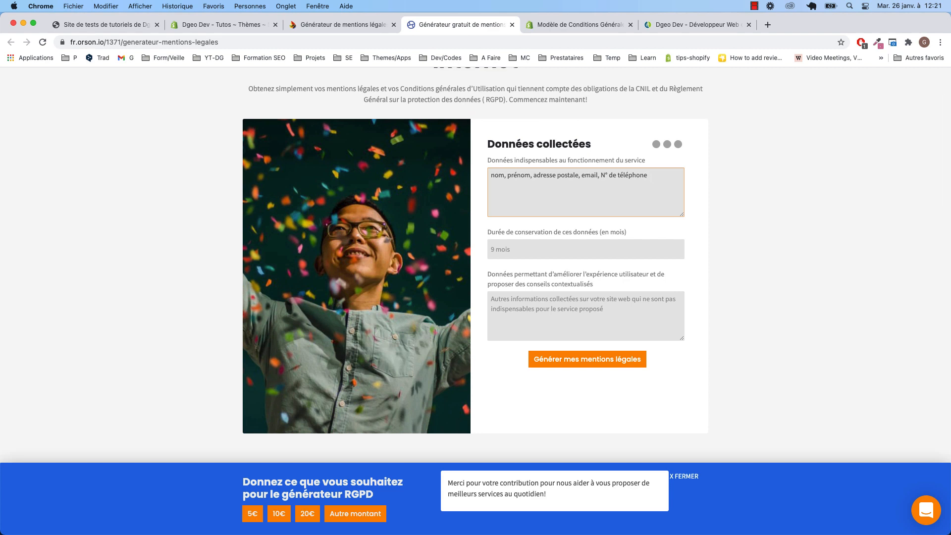
scroll(625, 205, down, 2)
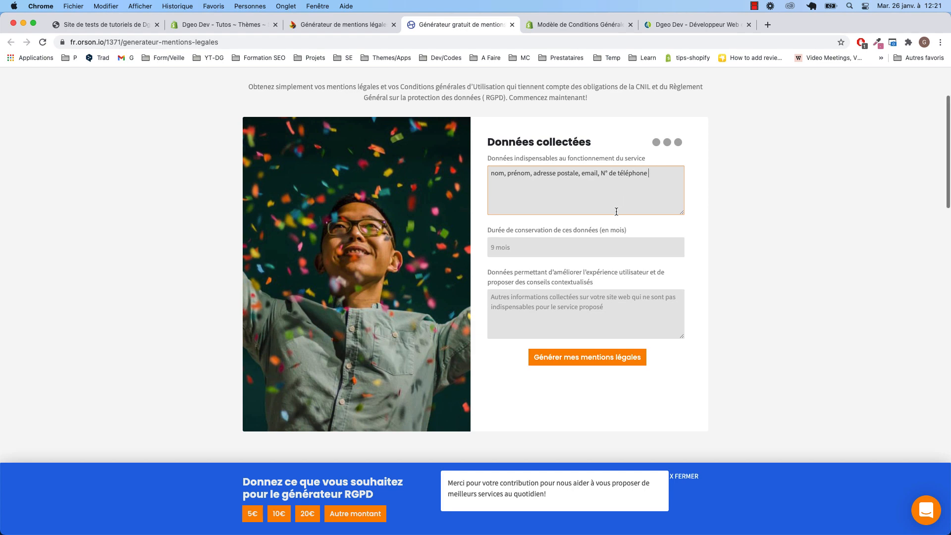
Set the retention period to '12 mois' and generate the legal notices
click(517, 242)
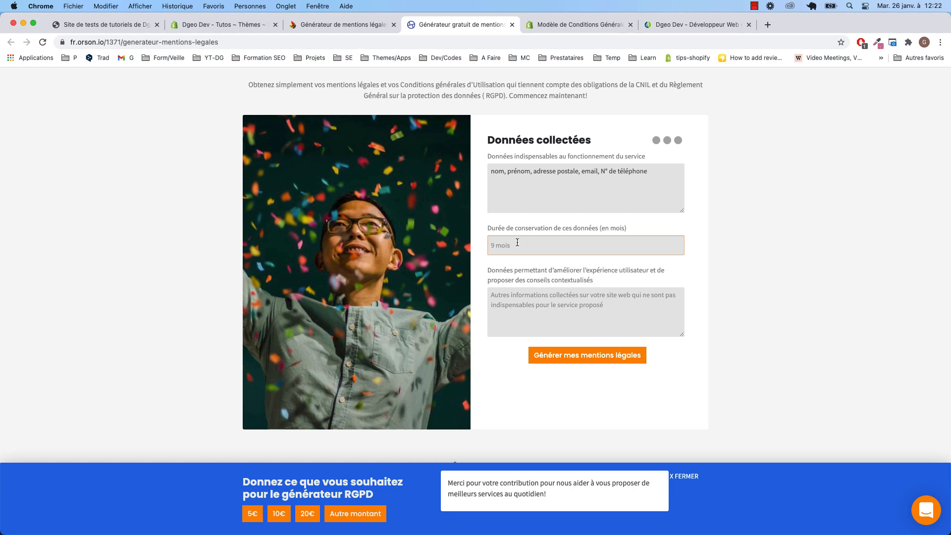
text(12 mois)
click(557, 302)
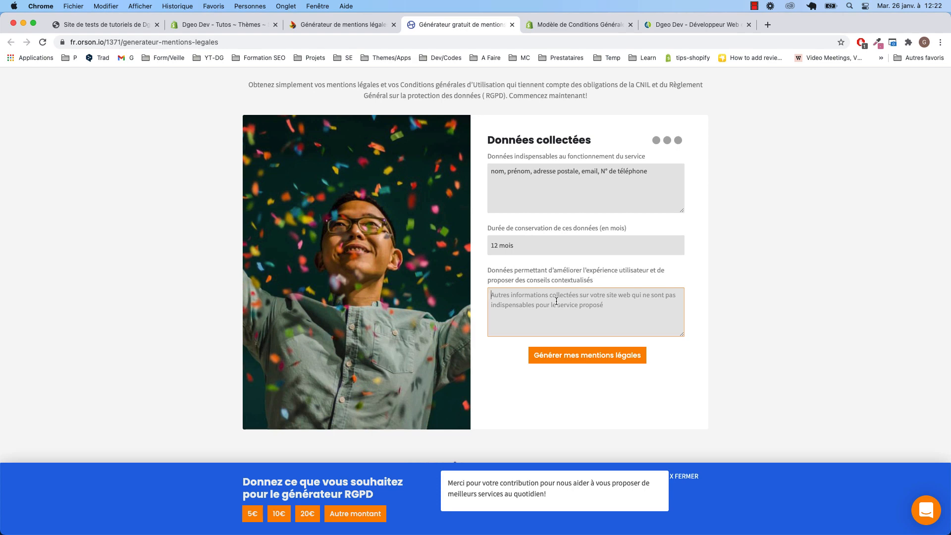
scroll(556, 300, down, 1)
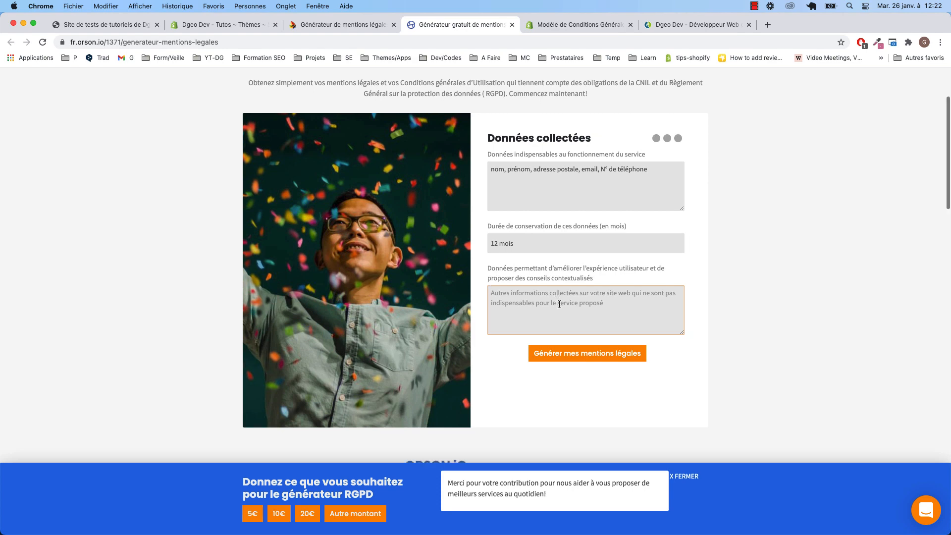
click(600, 358)
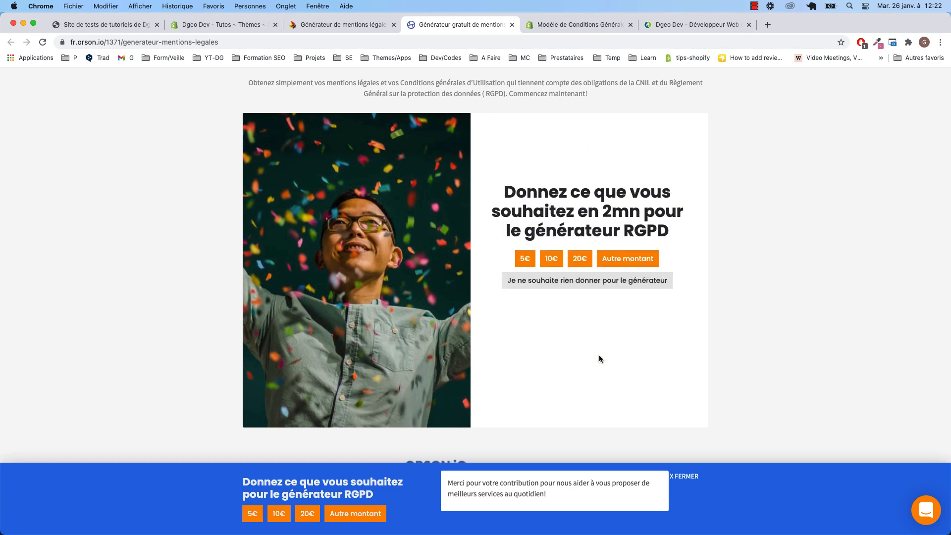
Skip the donation, enter the download e-mail, then download and copy the generated notices
click(579, 281)
click(522, 290)
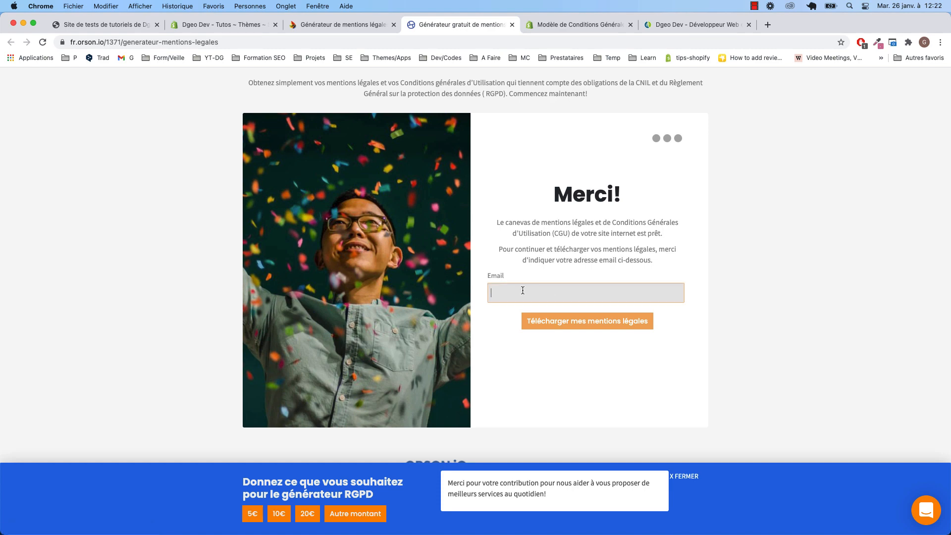
text(nom, prénom, adresse postale, email, N° de téléphonez)
key(super+a)
key(BackSpace)
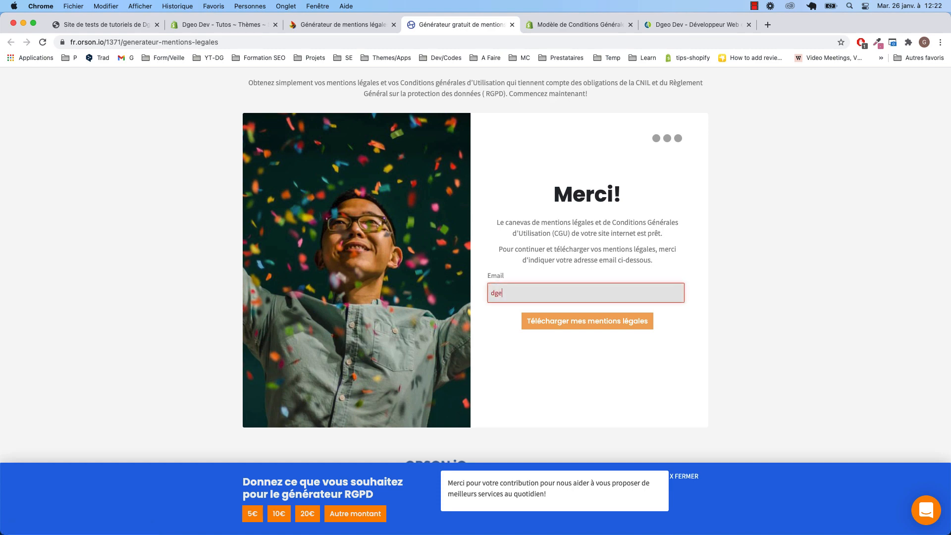
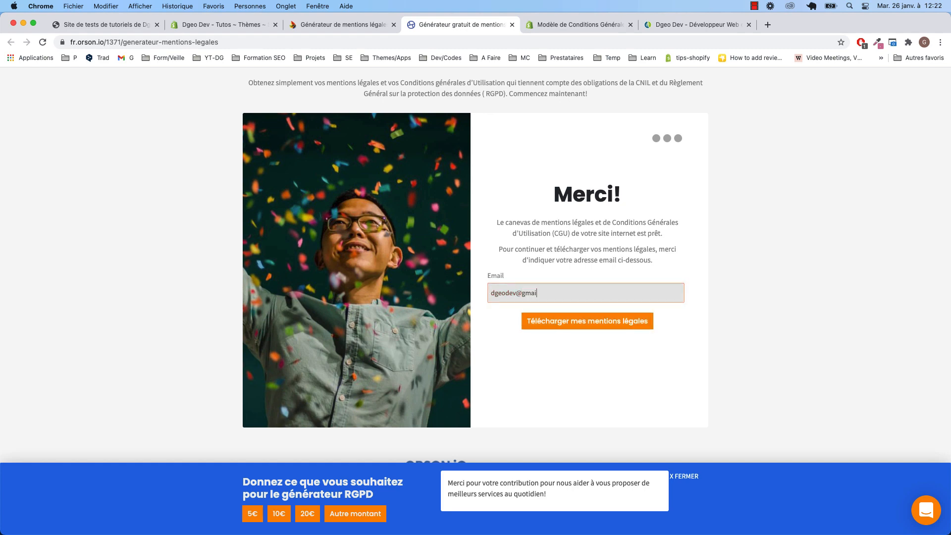
click(603, 327)
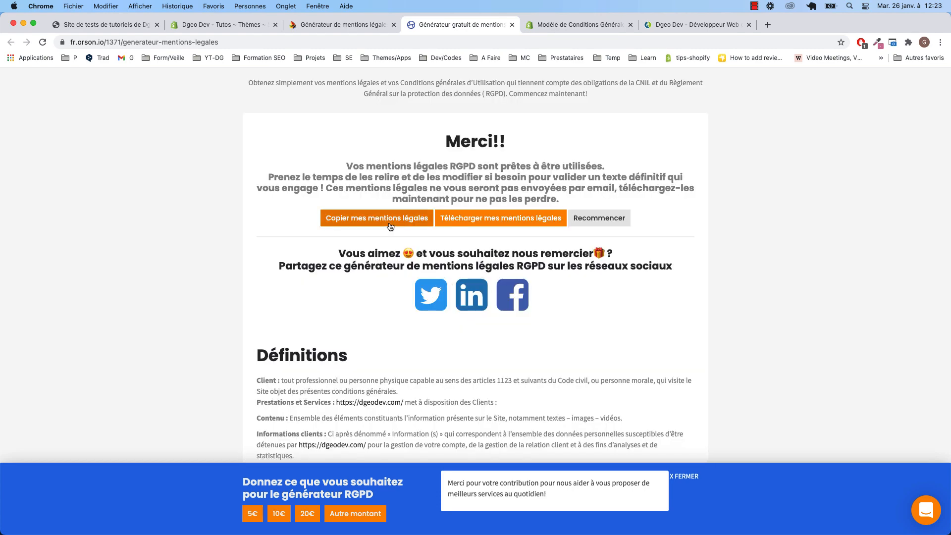
click(388, 226)
click(223, 24)
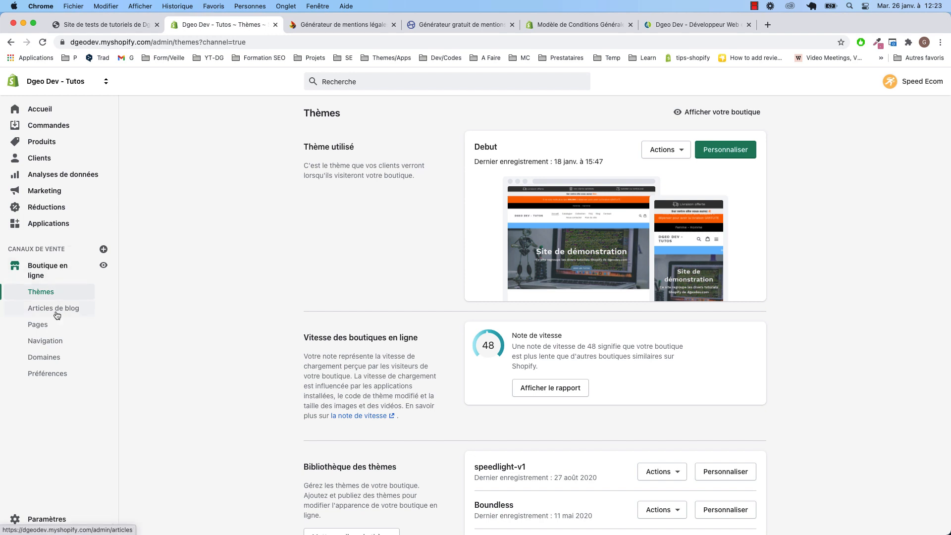
Add a Shopify page titled 'Mentions légales' with the pasted legal-notice HTML as content
click(44, 324)
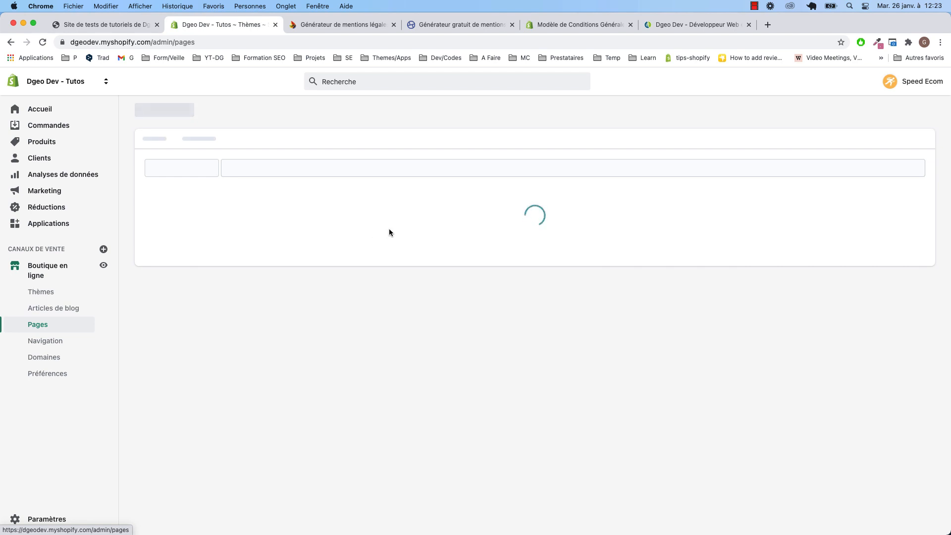
click(900, 113)
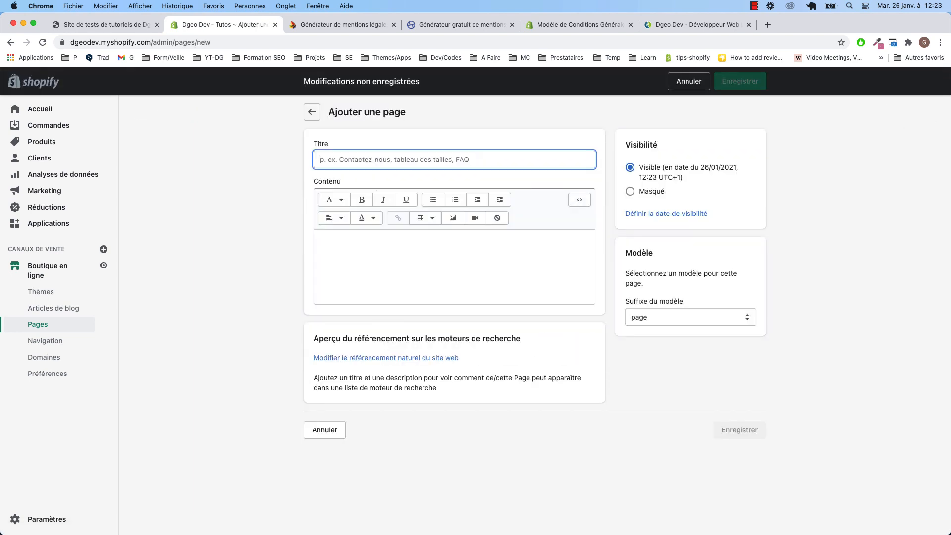
text(Mentions légale)
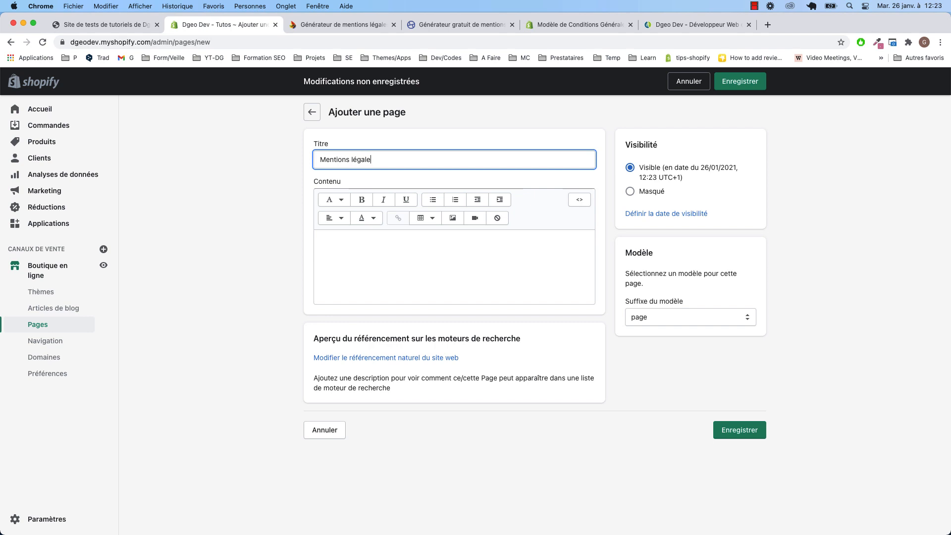
text(s)
click(578, 199)
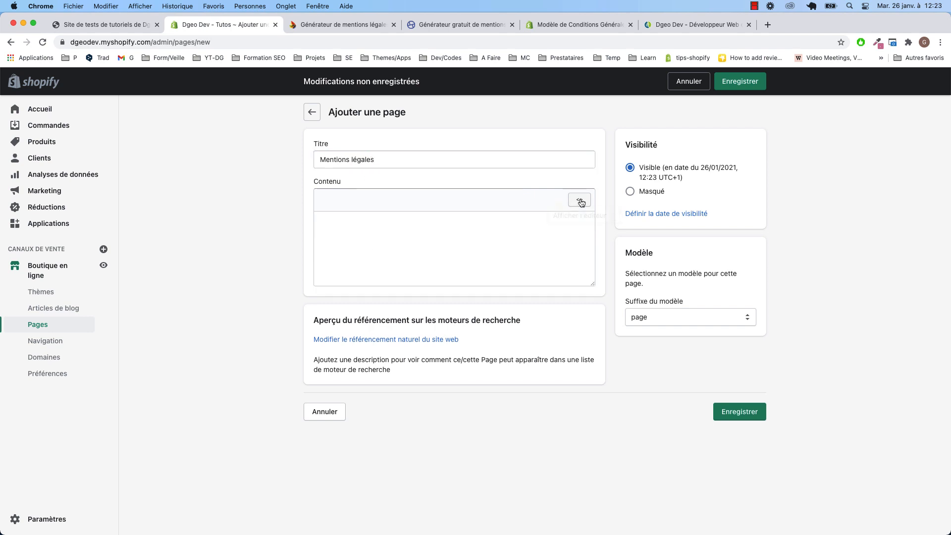
key(super+v)
scroll(444, 241, up, 5)
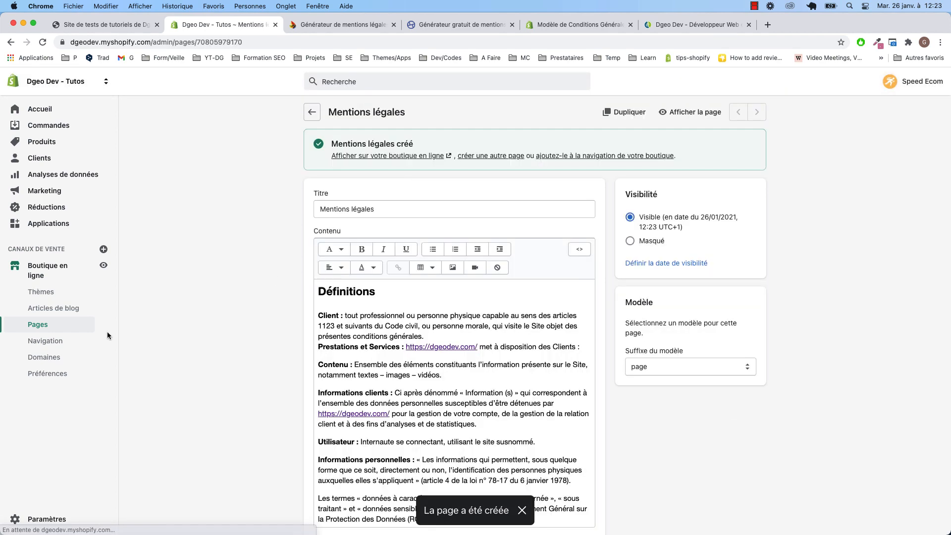
Link the Mentions légales page in the Footer menu, save it, and reload the storefront
click(51, 346)
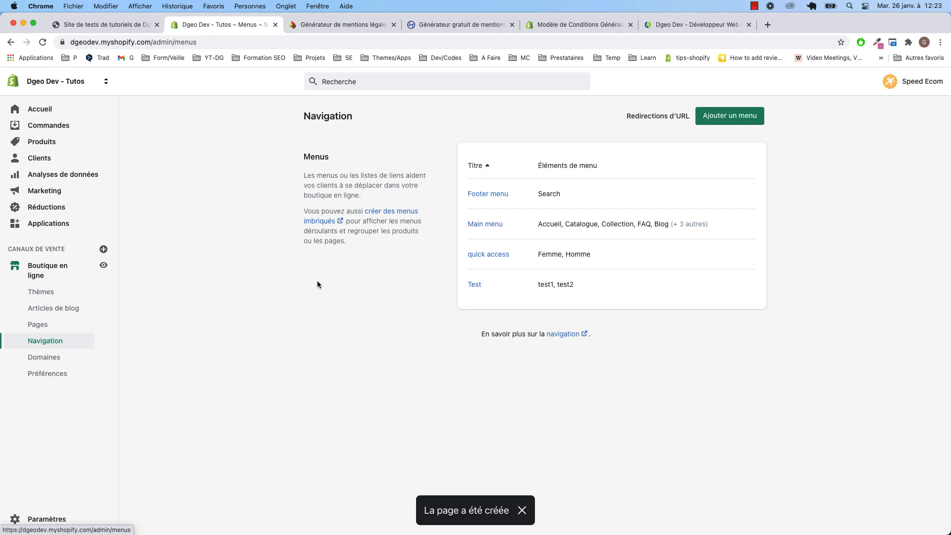
click(501, 194)
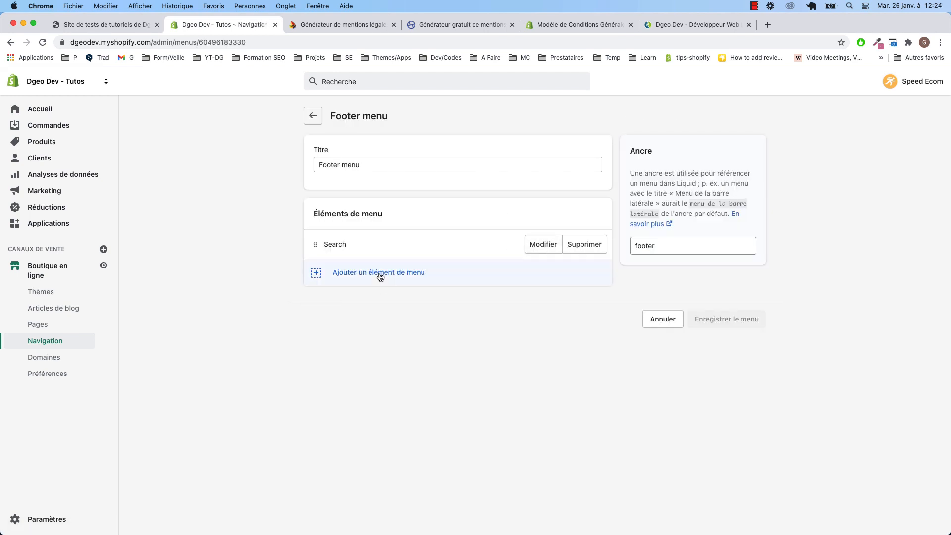
click(380, 276)
click(350, 340)
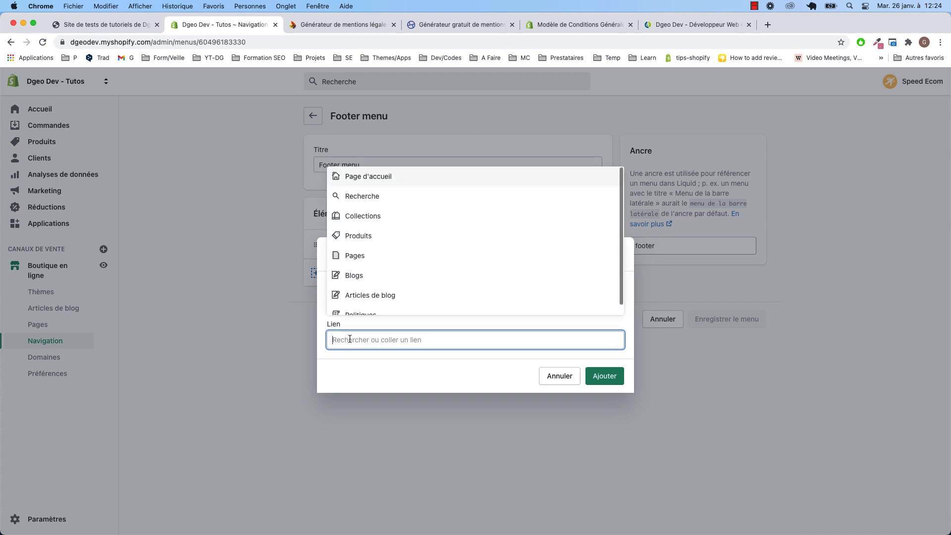
click(353, 255)
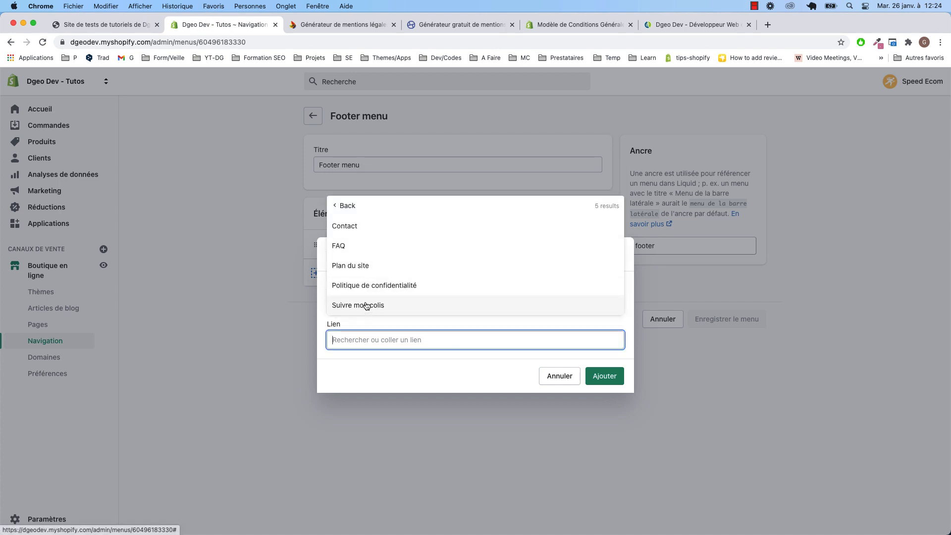
click(284, 258)
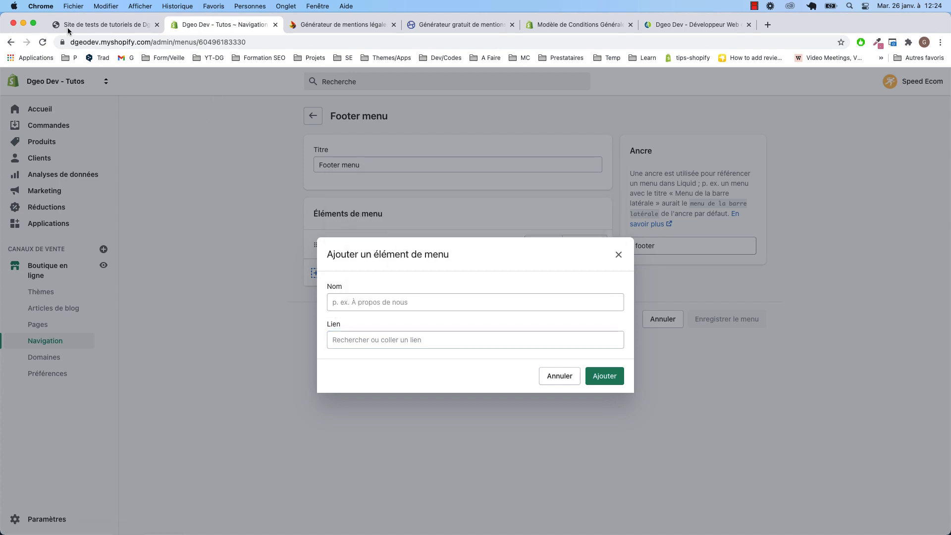
key(Escape)
click(726, 349)
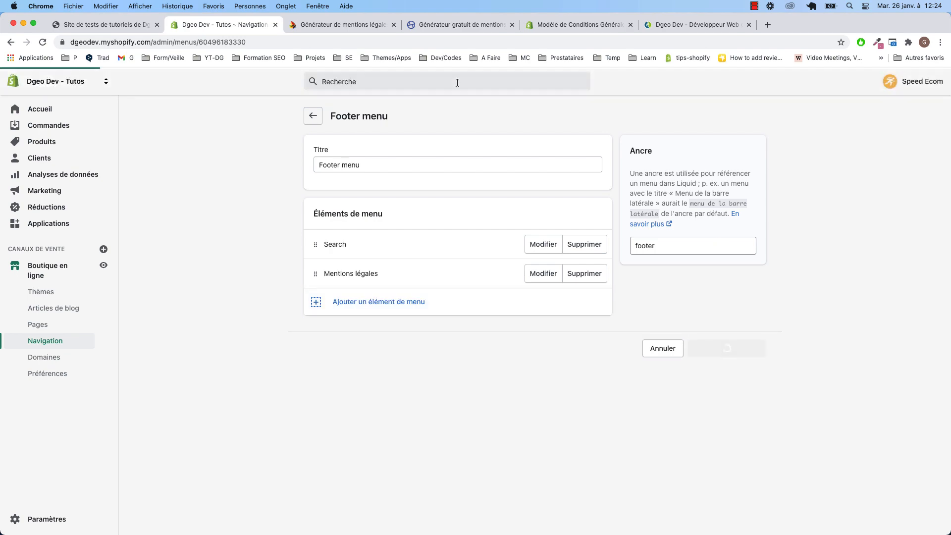
click(119, 25)
click(42, 43)
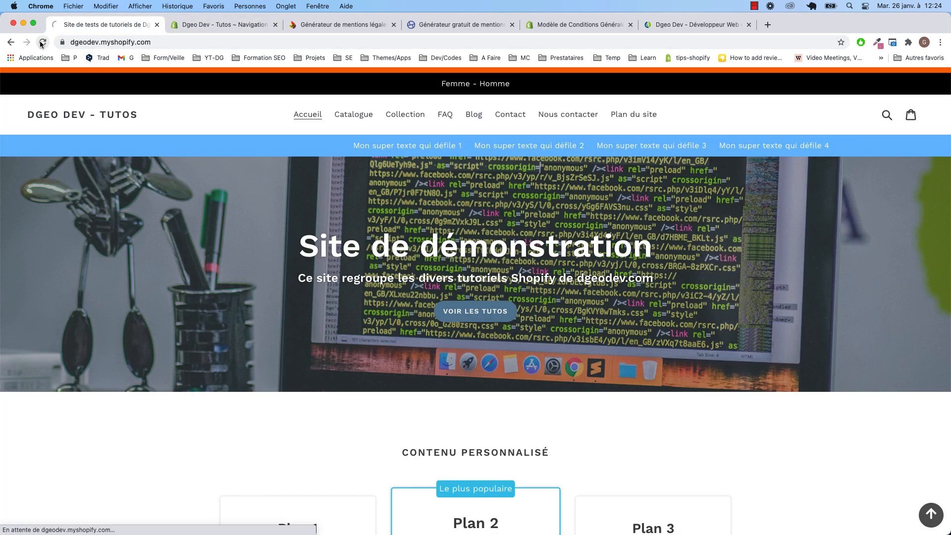
Open Mentions légales from the storefront footer, then go to the 'Modèle de Conditions Générales' tab
scroll(201, 260, down, 20)
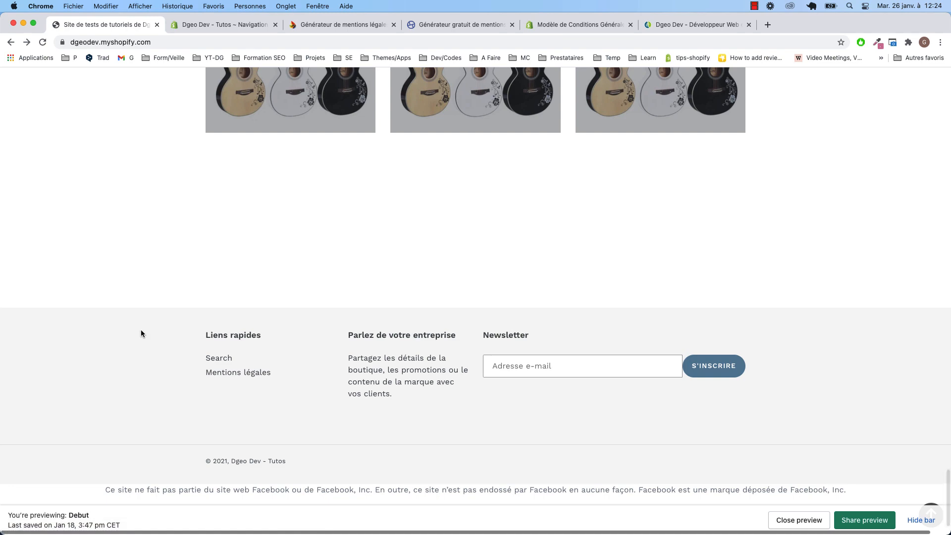
click(256, 373)
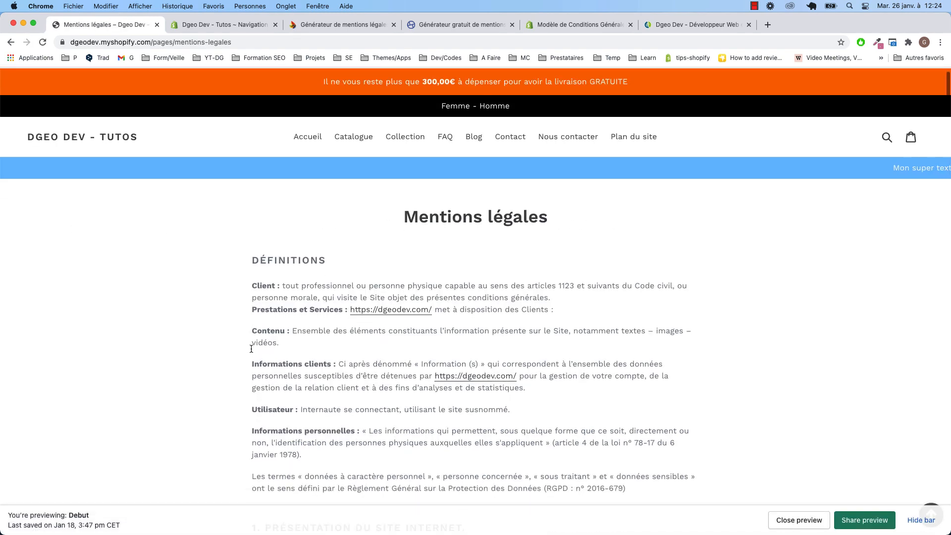
scroll(251, 349, down, 5)
click(569, 24)
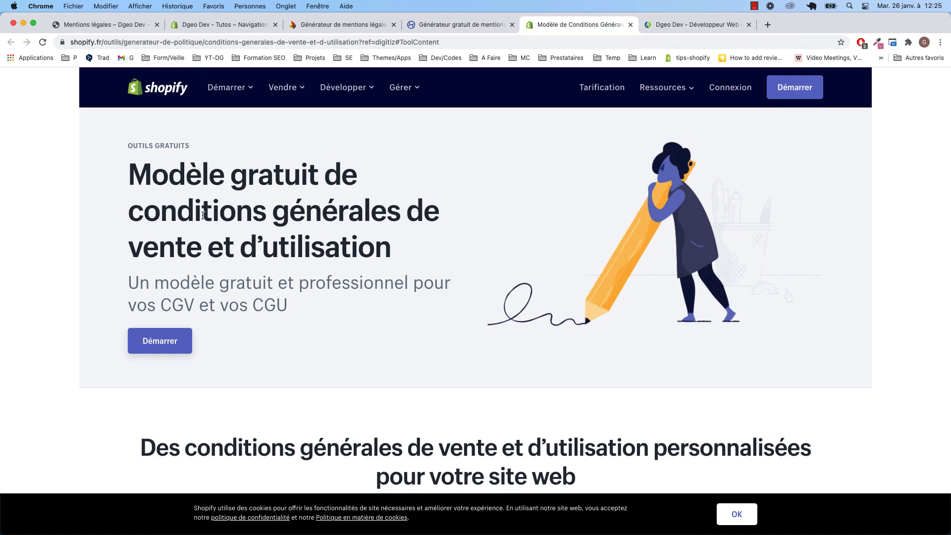
Save the 'Conditions générales de vente' page with HTML content, then go to Navigation
text(rales)
text( de vente)
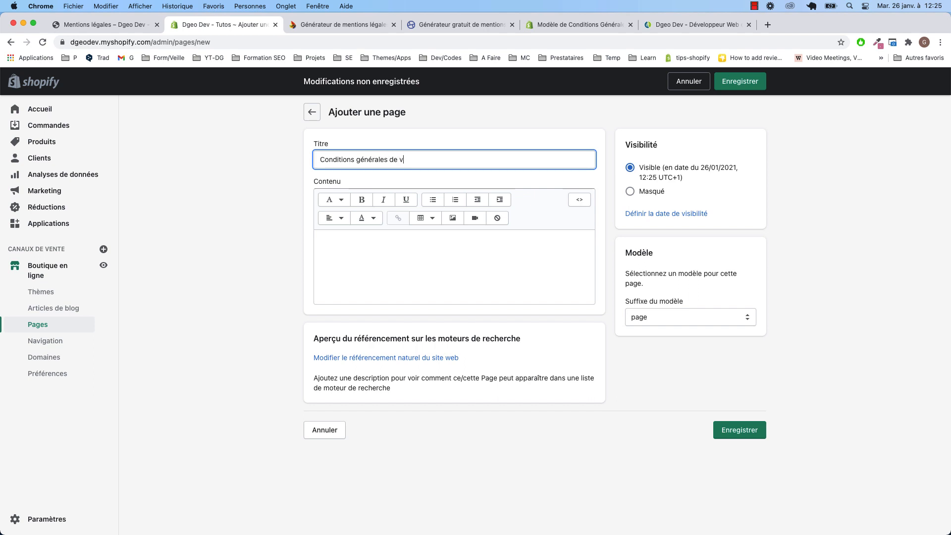
click(405, 251)
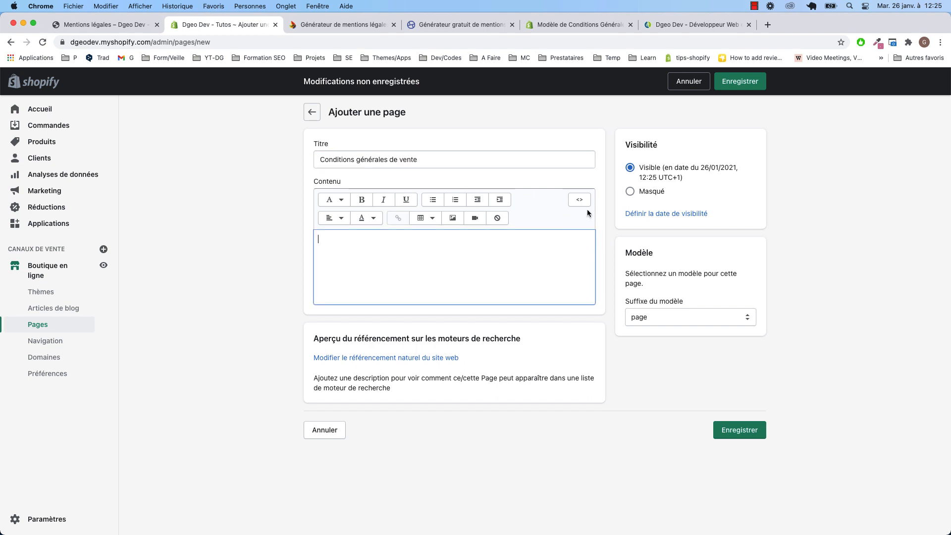
click(577, 201)
click(740, 81)
click(45, 340)
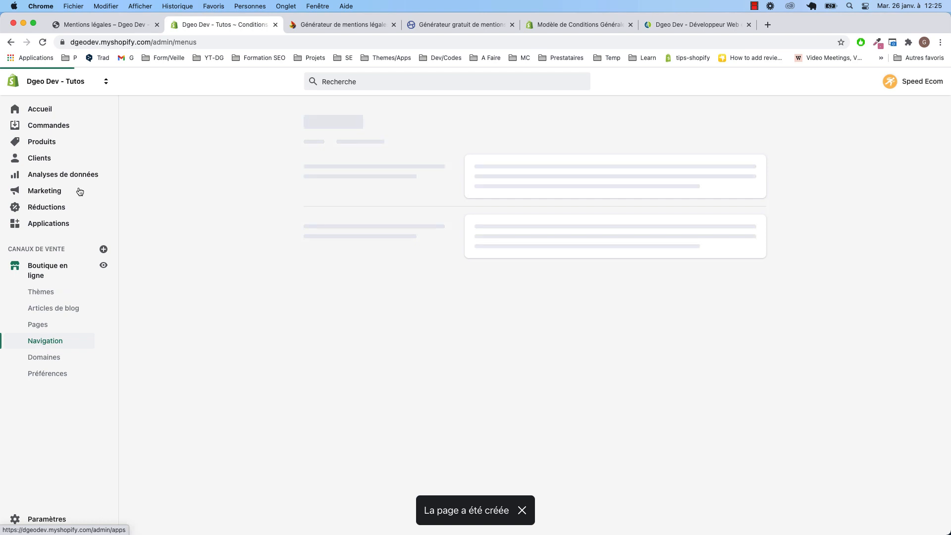
Reload the menus list, add a Footer item linking to the 'Conditions générales de vente' page, and save
click(44, 44)
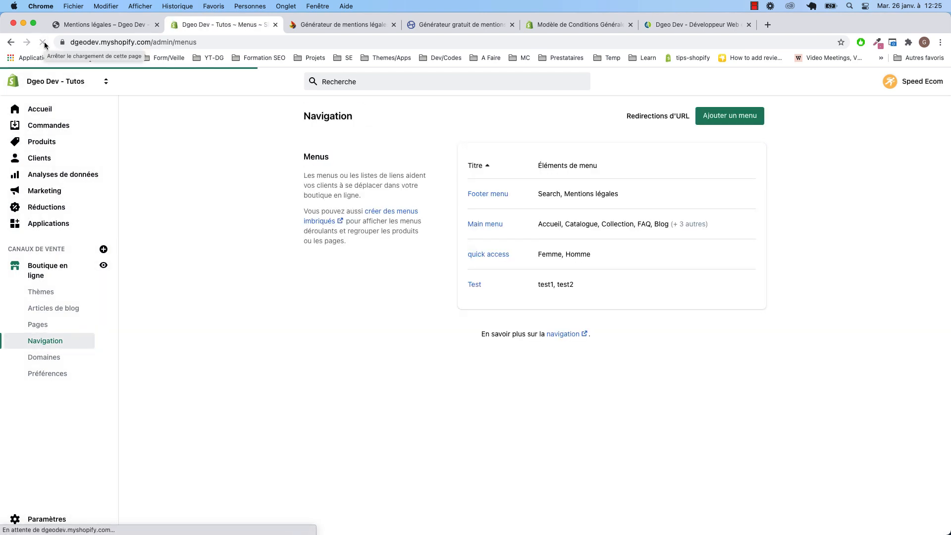
click(486, 195)
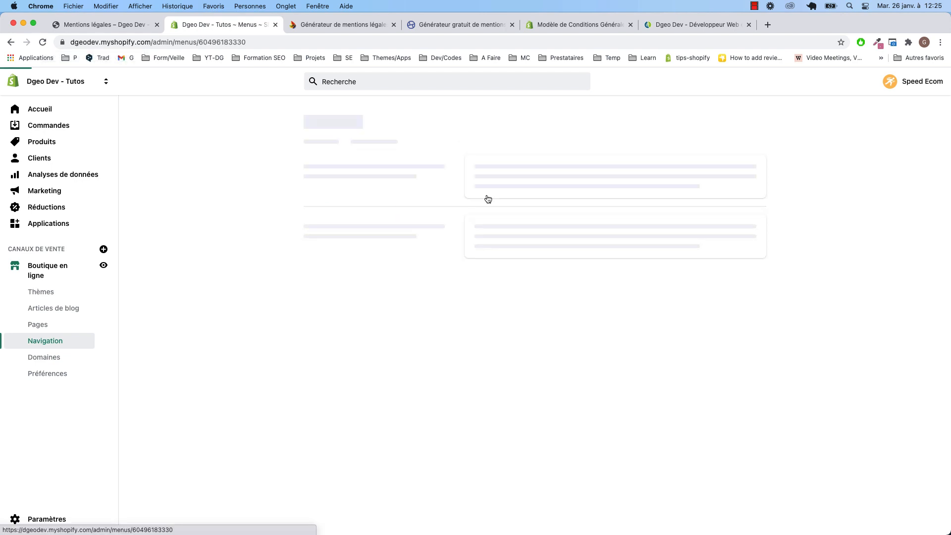
click(365, 302)
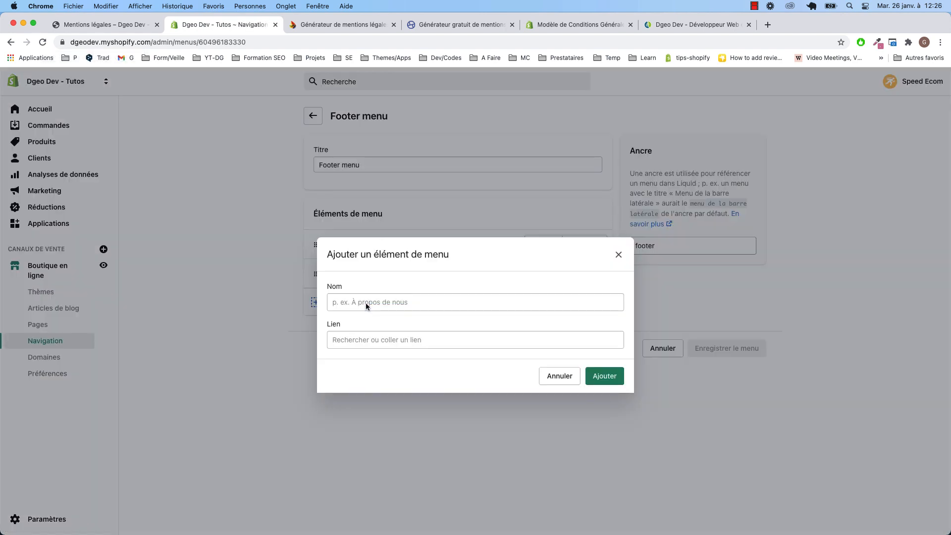
click(346, 340)
click(357, 256)
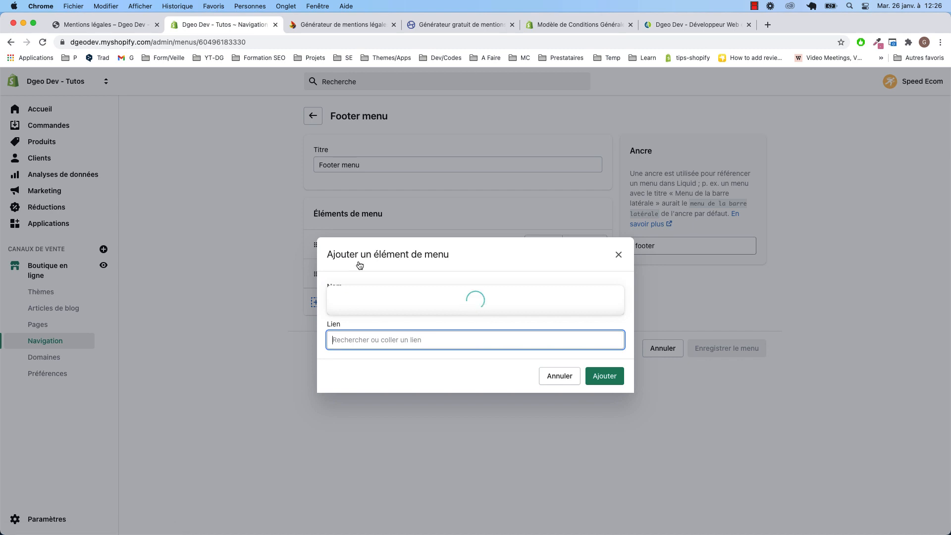
click(371, 196)
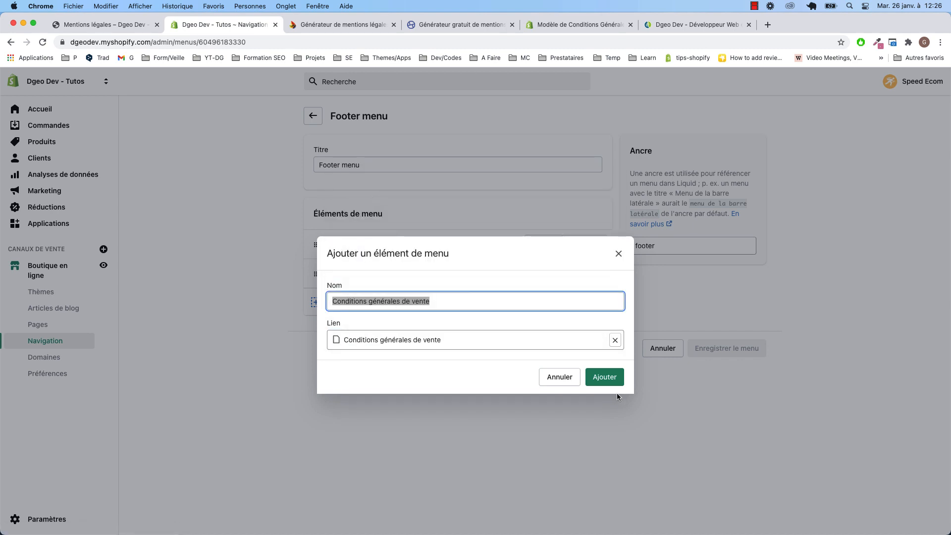
click(609, 381)
click(727, 377)
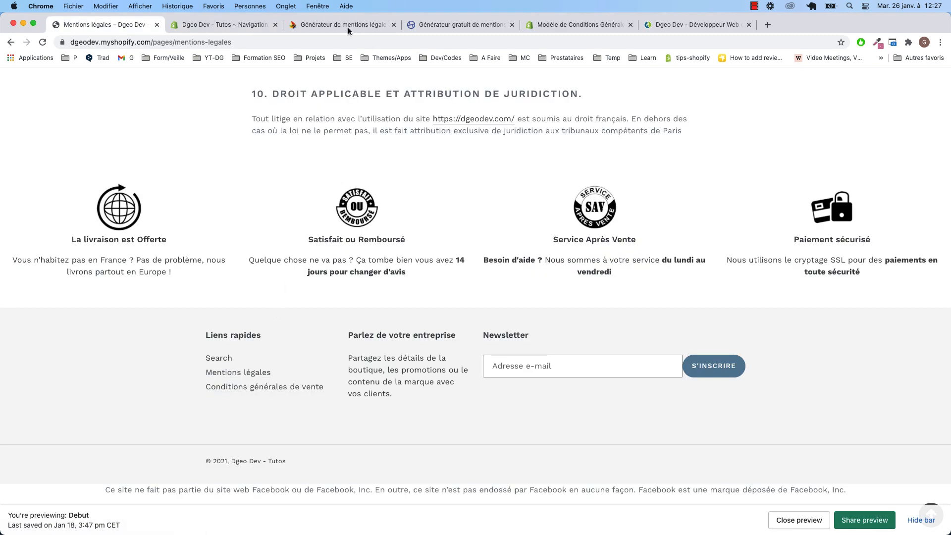
Switch to the 'Générateur de mentions légales' tab on subdelirium.com
click(340, 22)
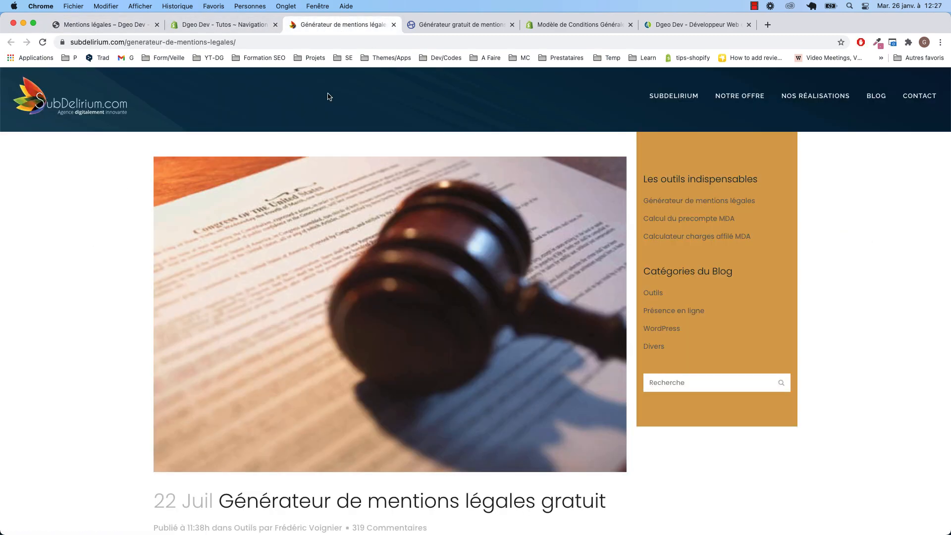